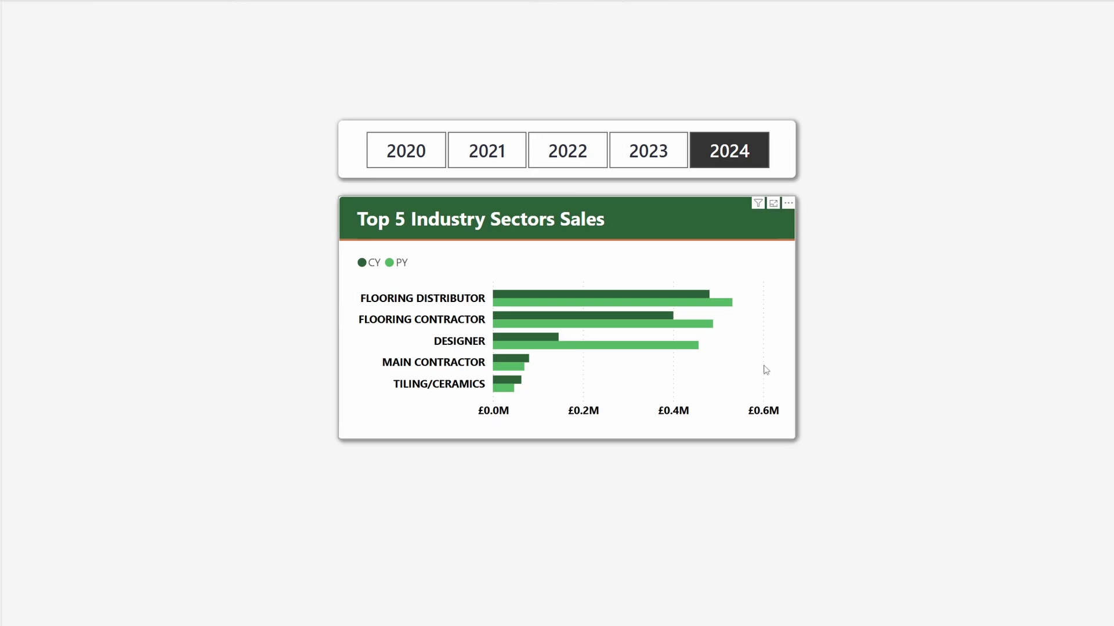
Remove PY from the sector bar chart's X-axis values and turn its legend off
click(766, 370)
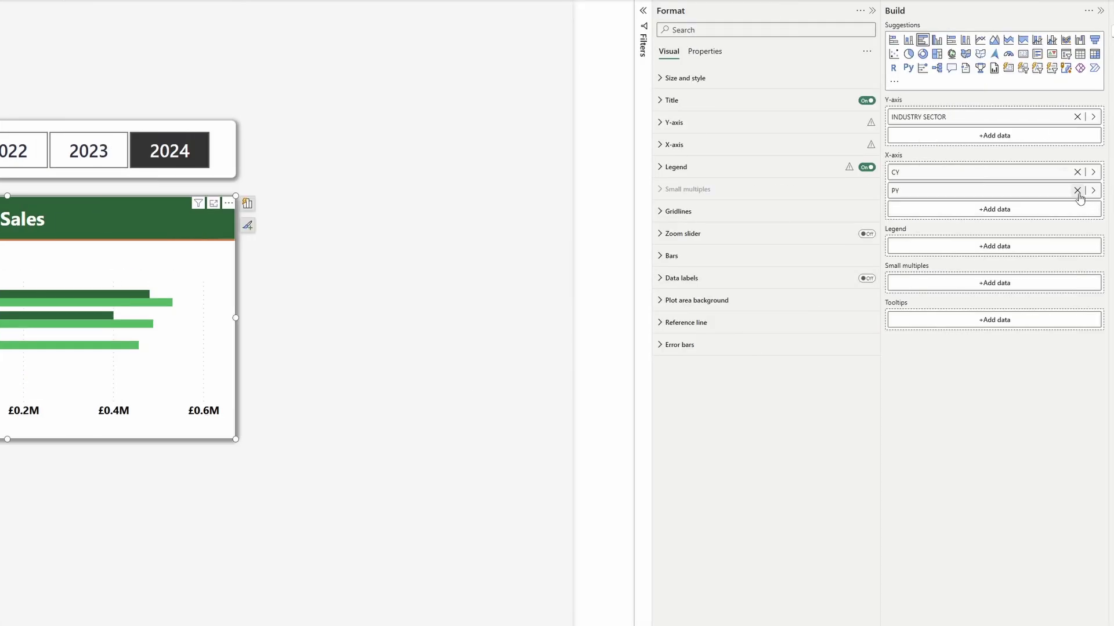
click(1077, 191)
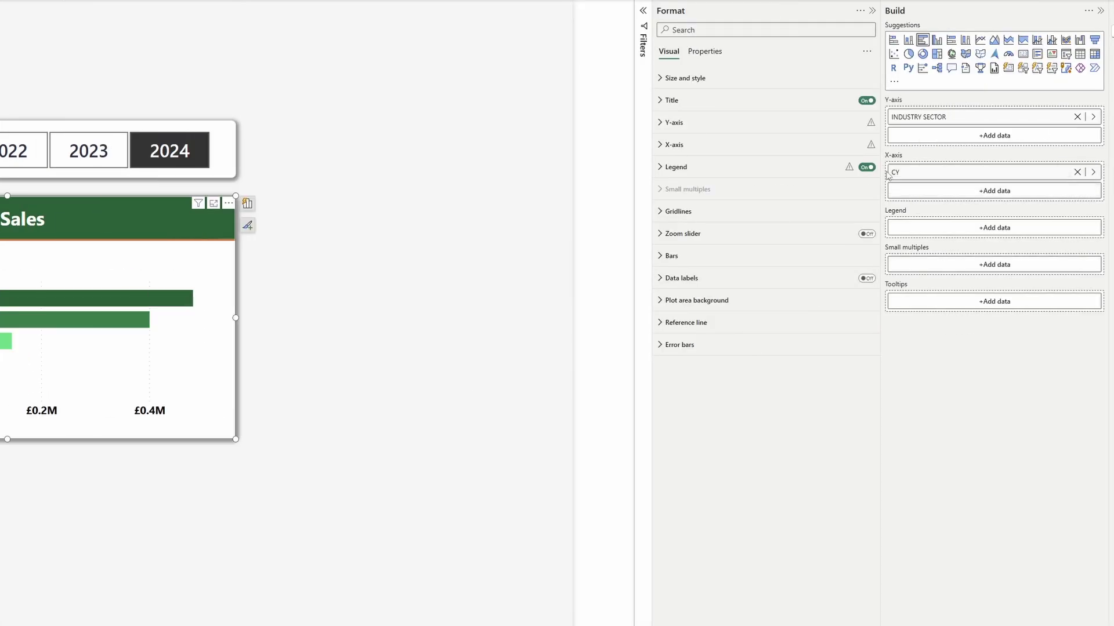
click(868, 168)
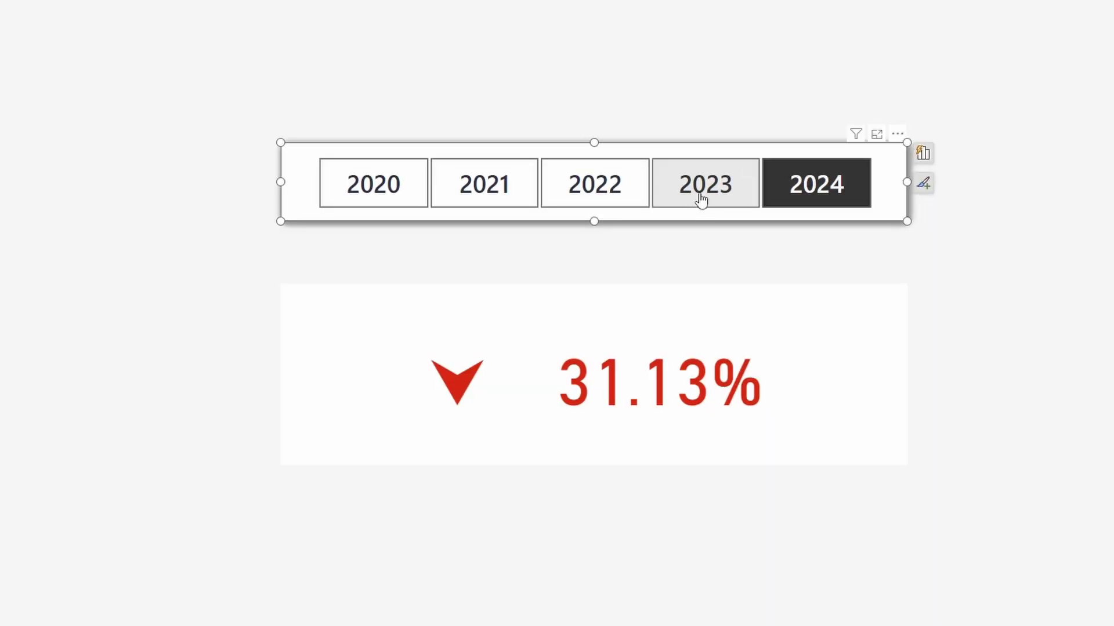
Try the 2023 and 2022 year filters, return to 2024, and select the sector bar chart
click(701, 198)
click(605, 191)
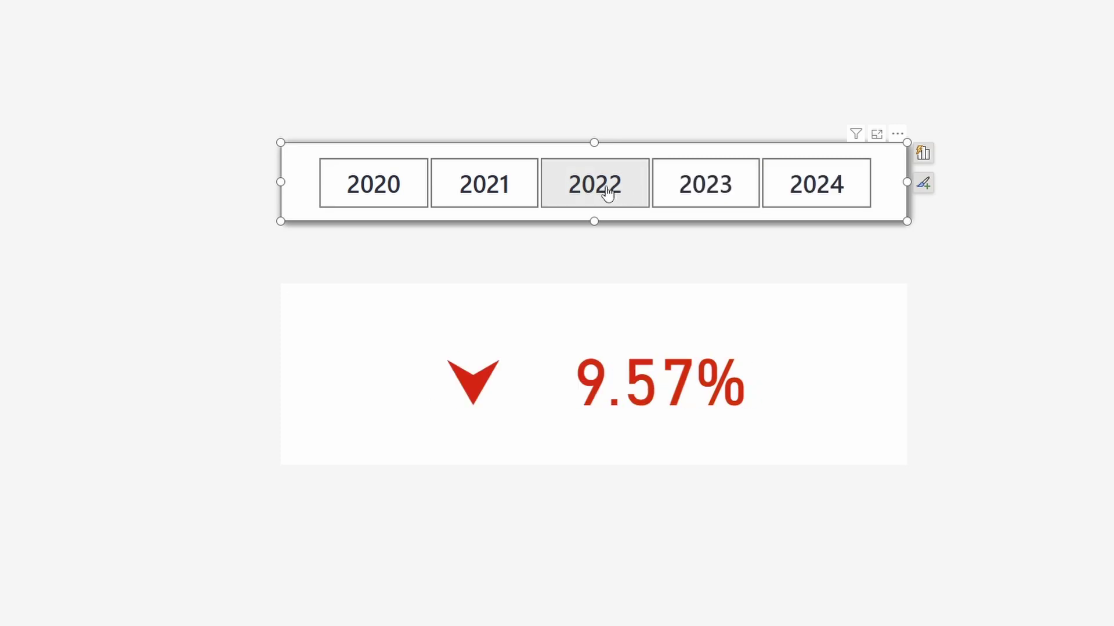
click(818, 198)
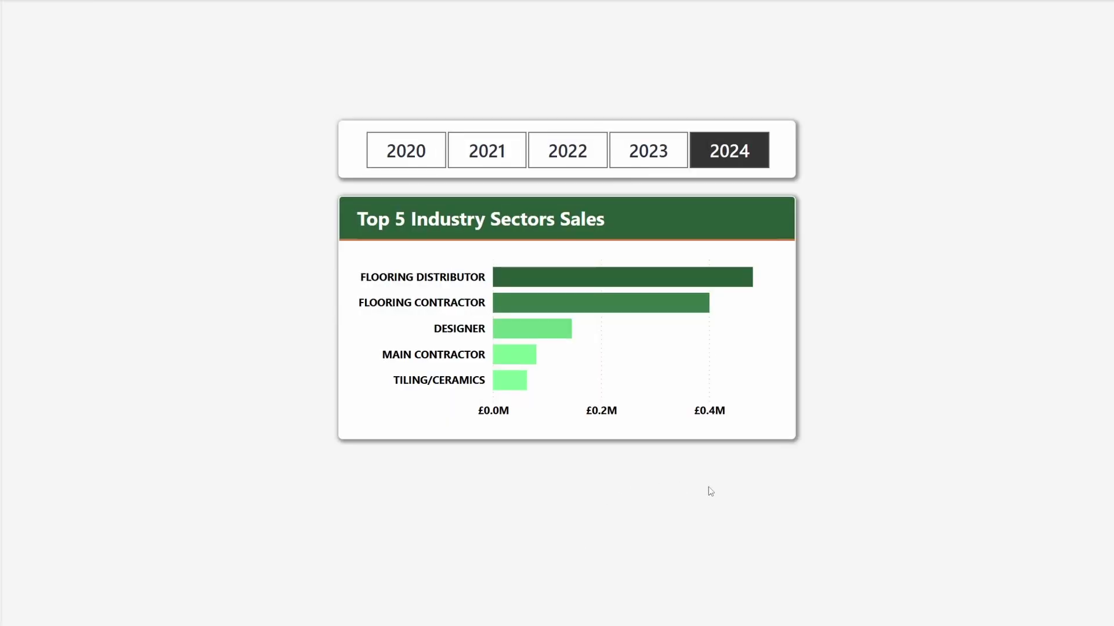
click(759, 406)
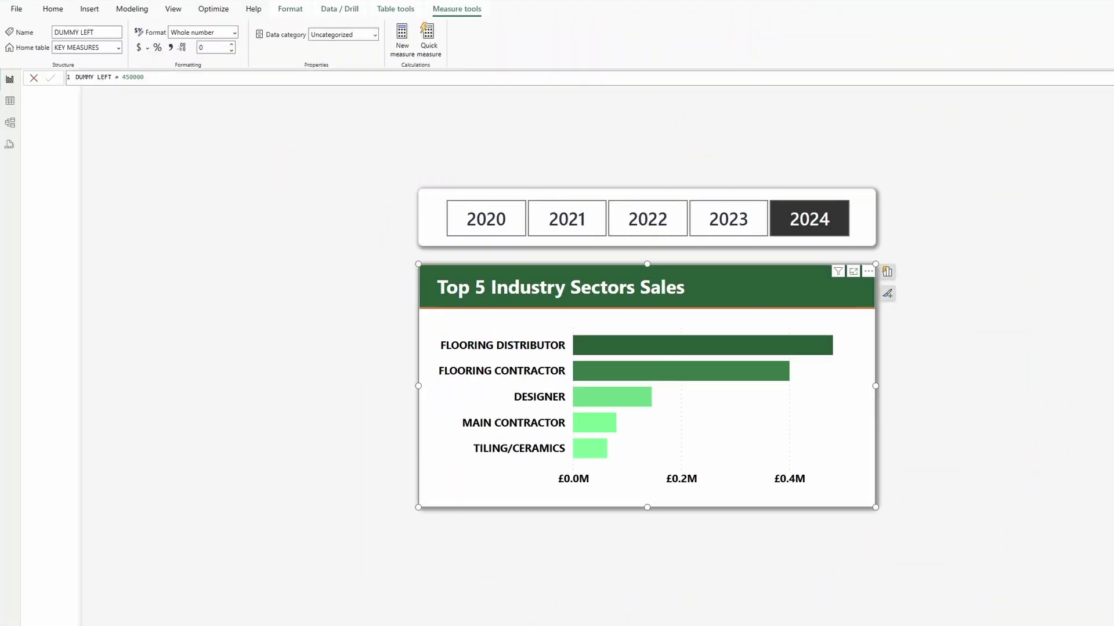
Stack DUMMY LEFT above CY in the sector chart's X-axis well and bring up the visual's options
drag(1059, 198, 853, 232)
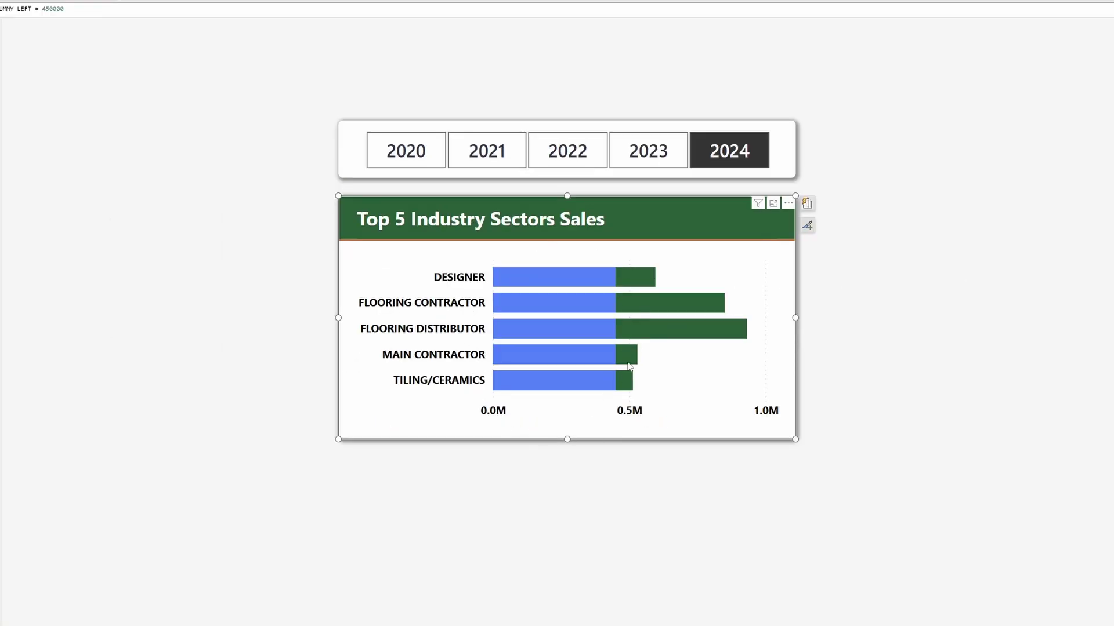
click(787, 204)
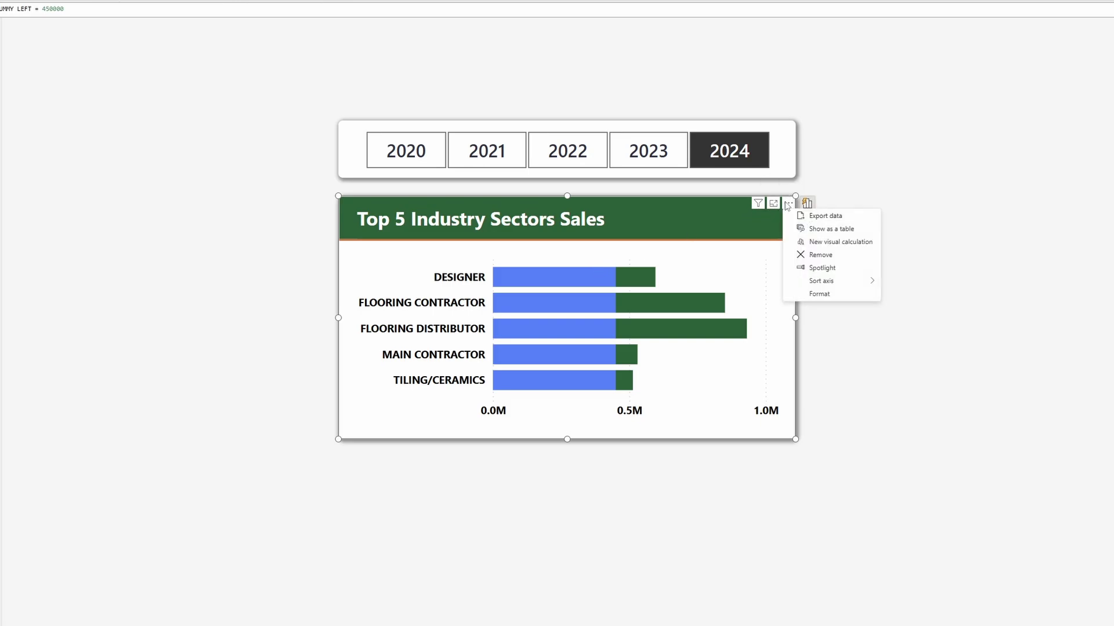
mouse_move(840, 284)
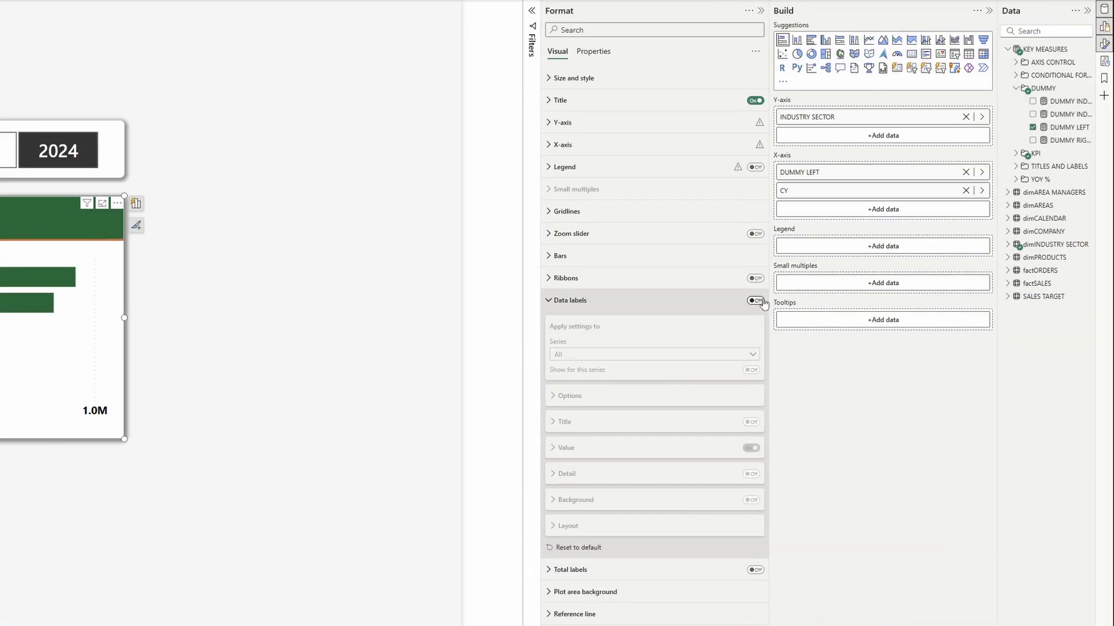
Target data labels at the DUMMY LEFT series and show TITLES AND LABELS > SALES LABEL YOY as their value
click(748, 360)
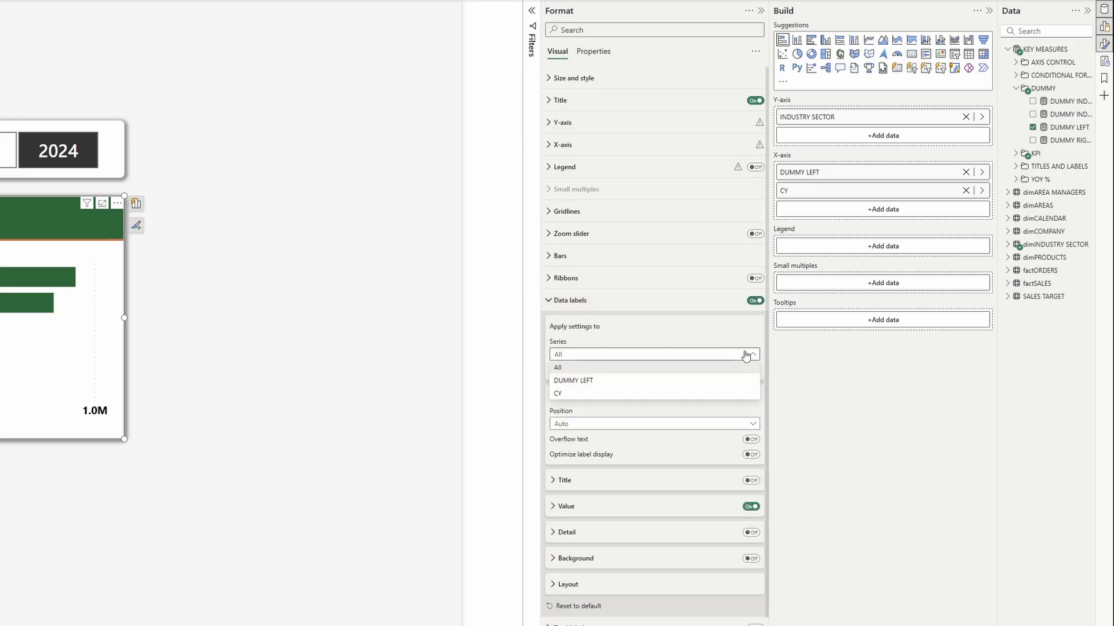
click(610, 382)
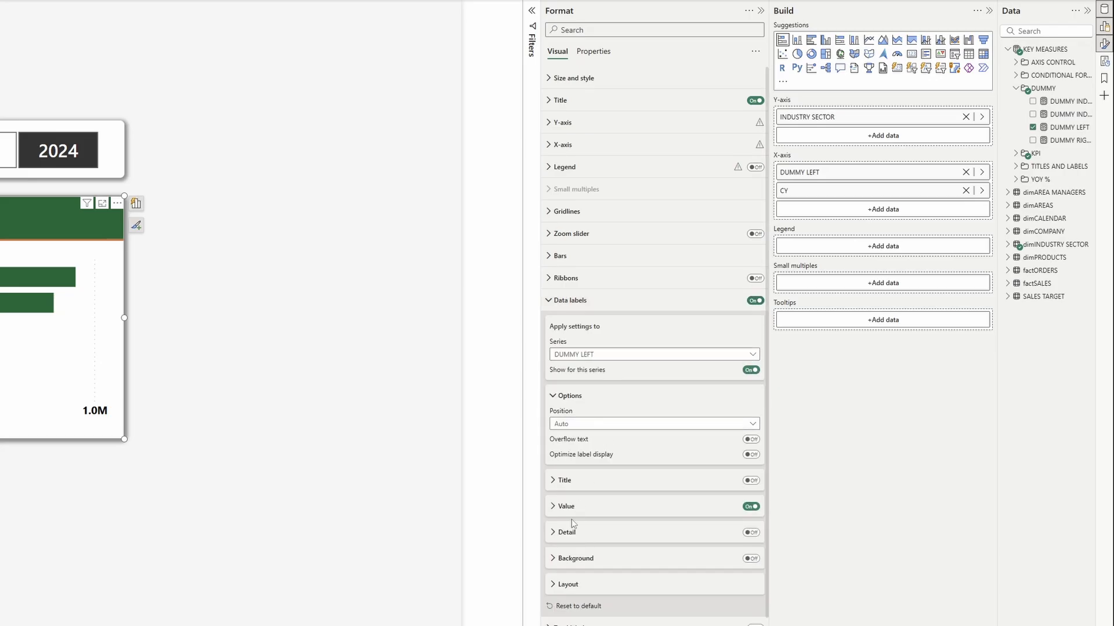
click(556, 508)
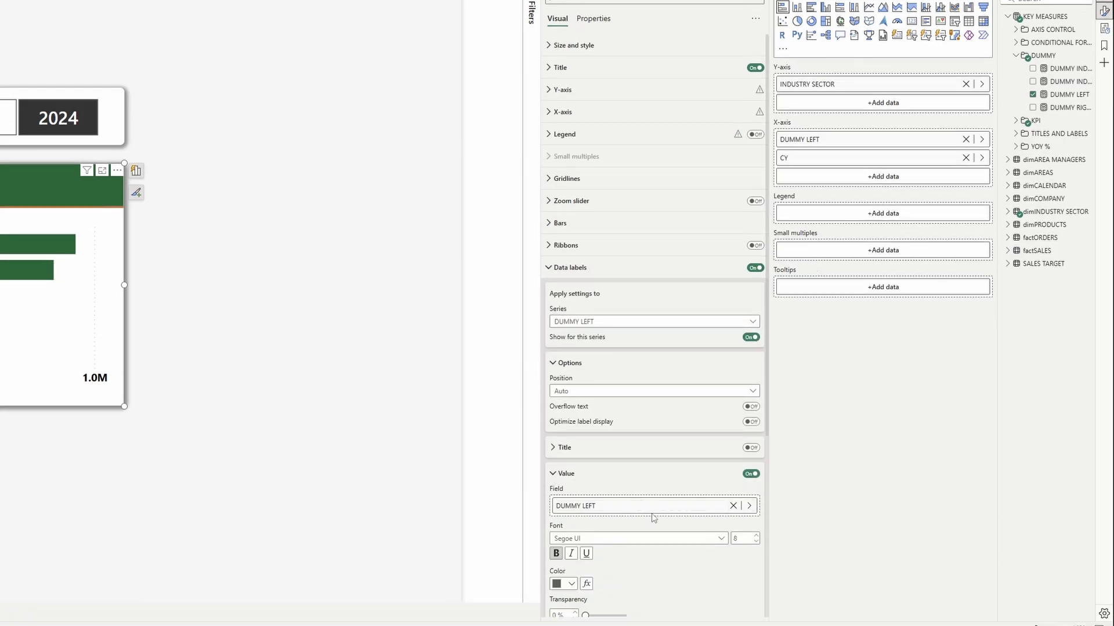
click(750, 506)
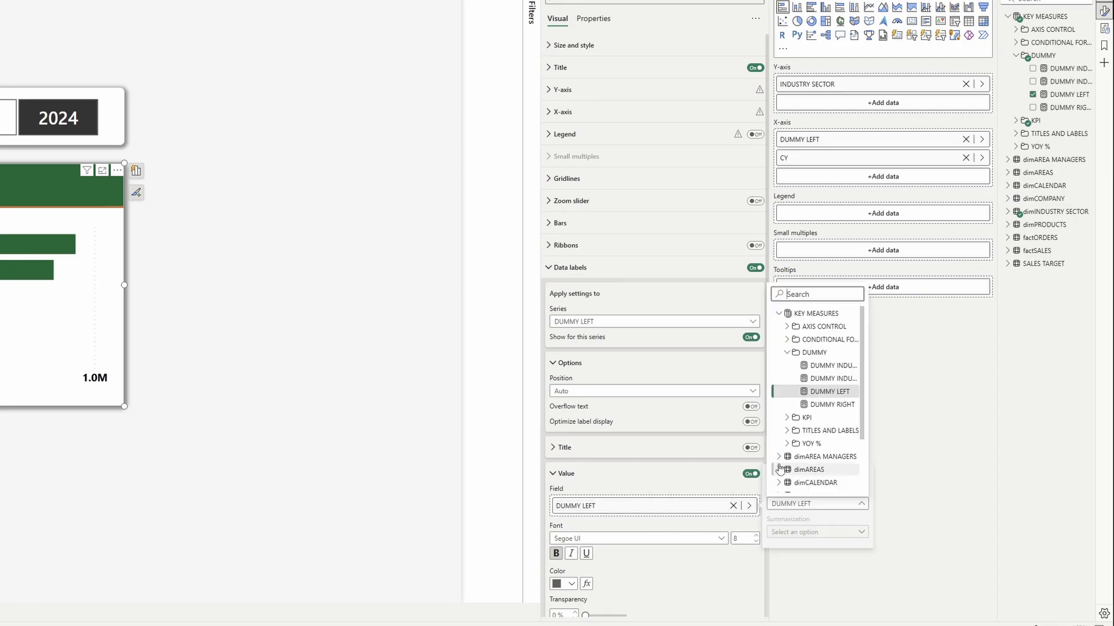
click(788, 431)
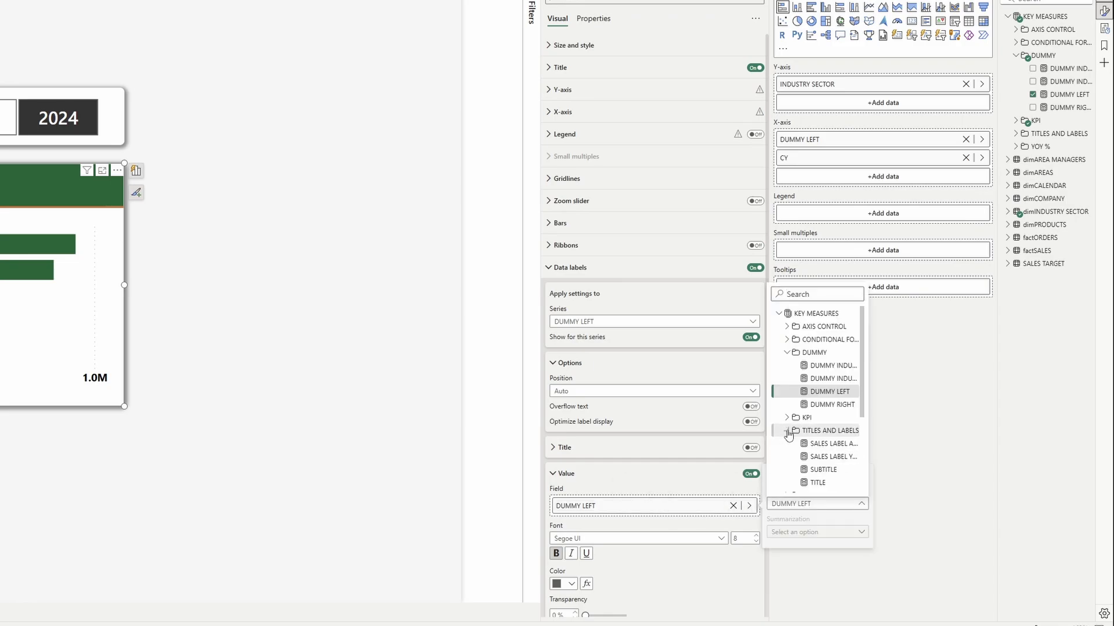
click(820, 457)
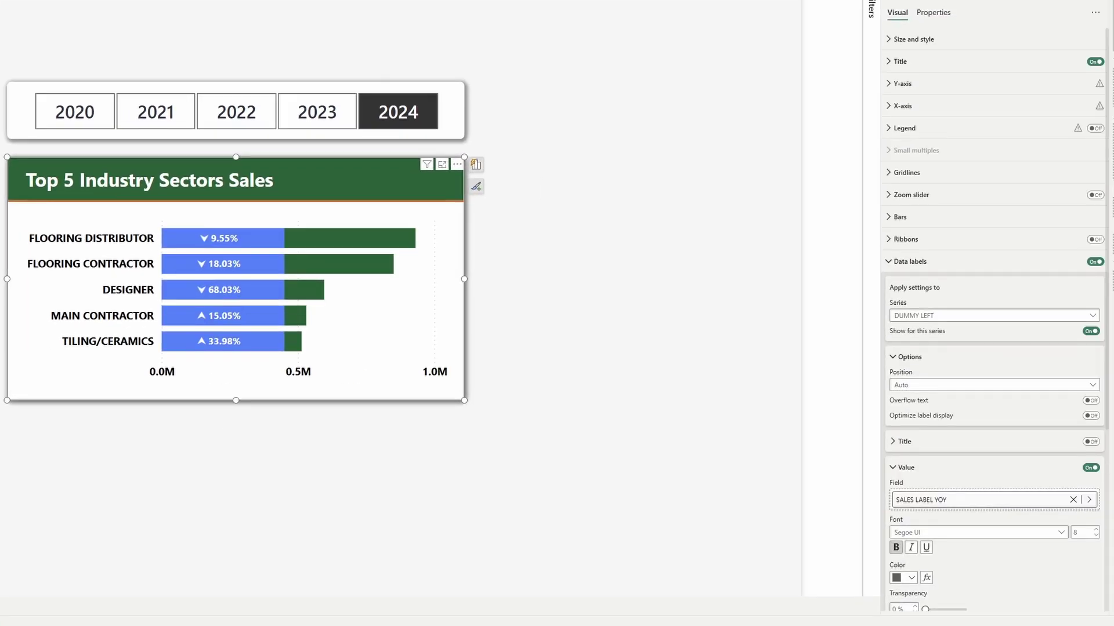
Colour the data labels by field value using KEY MEASURES > CONDITIONAL FORMATTING > COLOUR
click(926, 579)
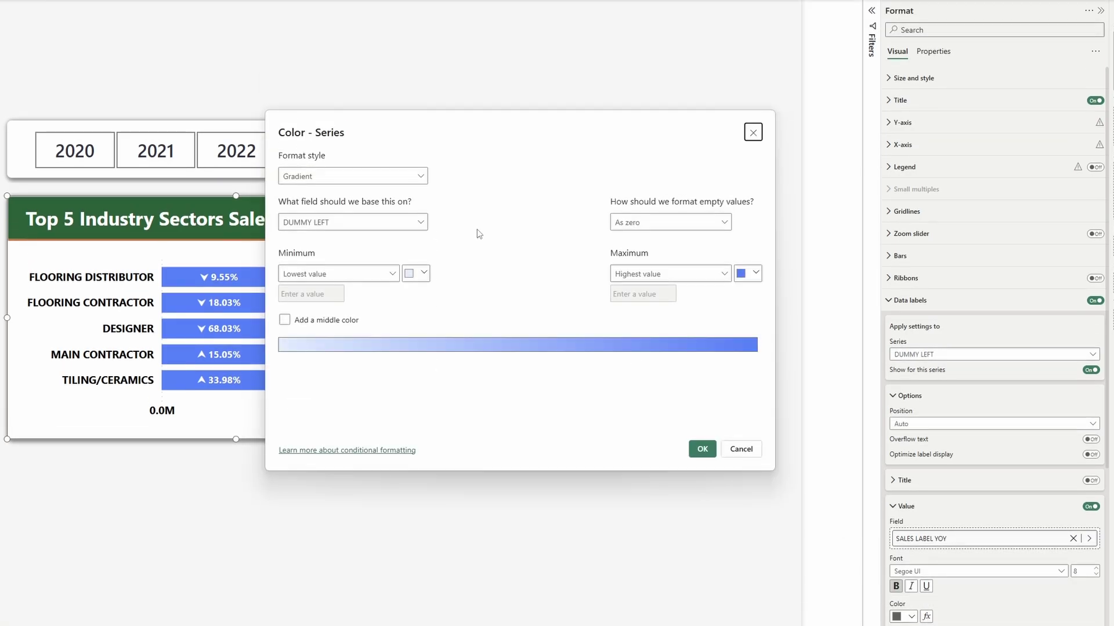
click(377, 184)
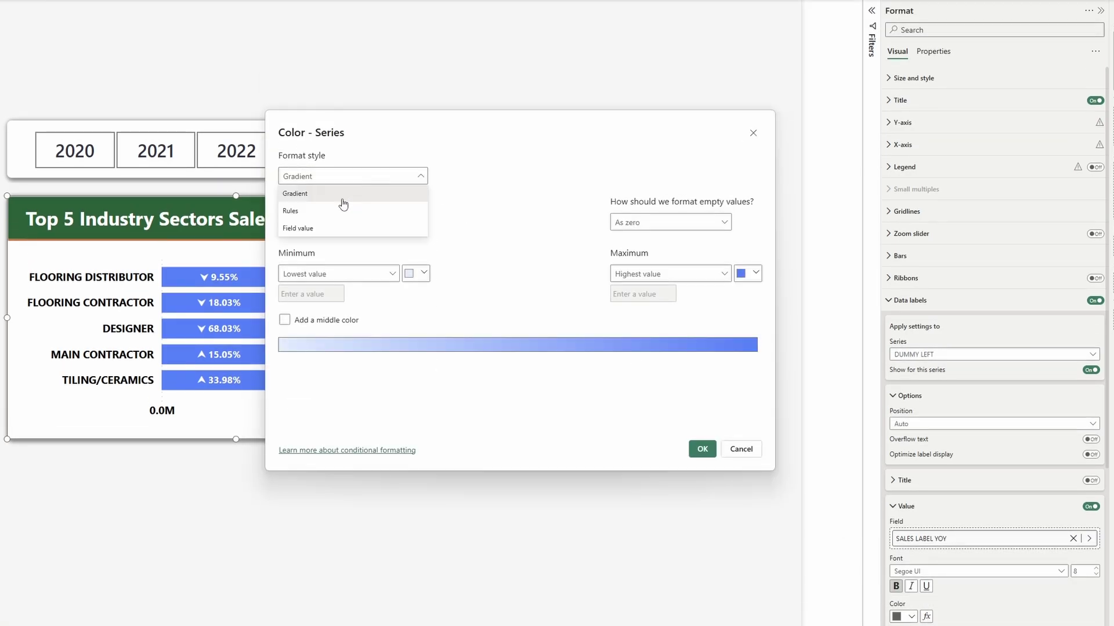
click(333, 229)
click(334, 230)
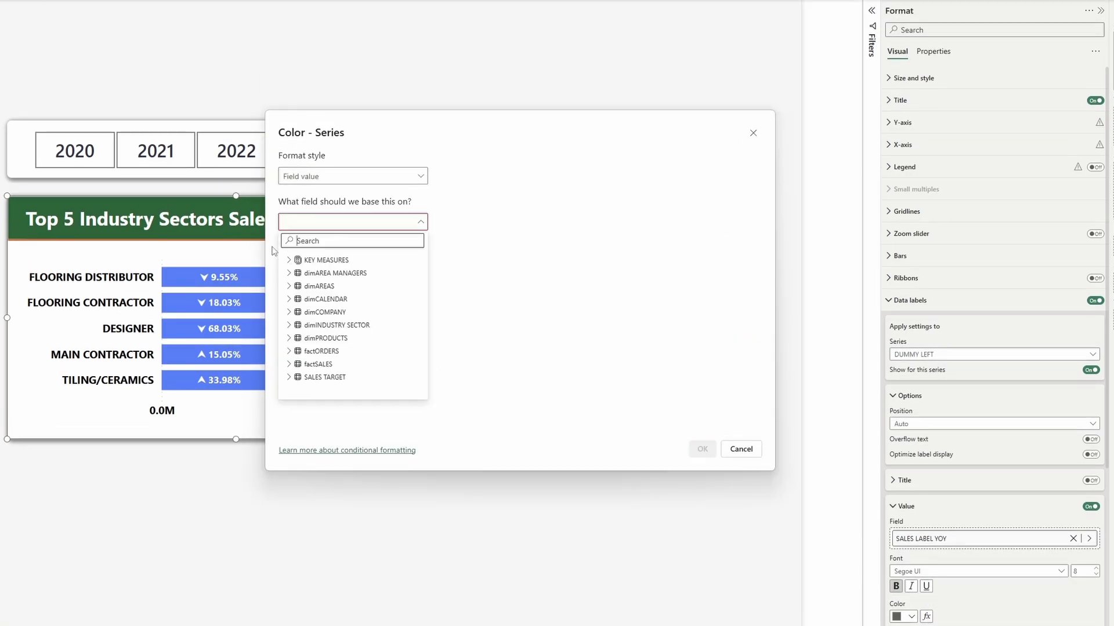
click(289, 260)
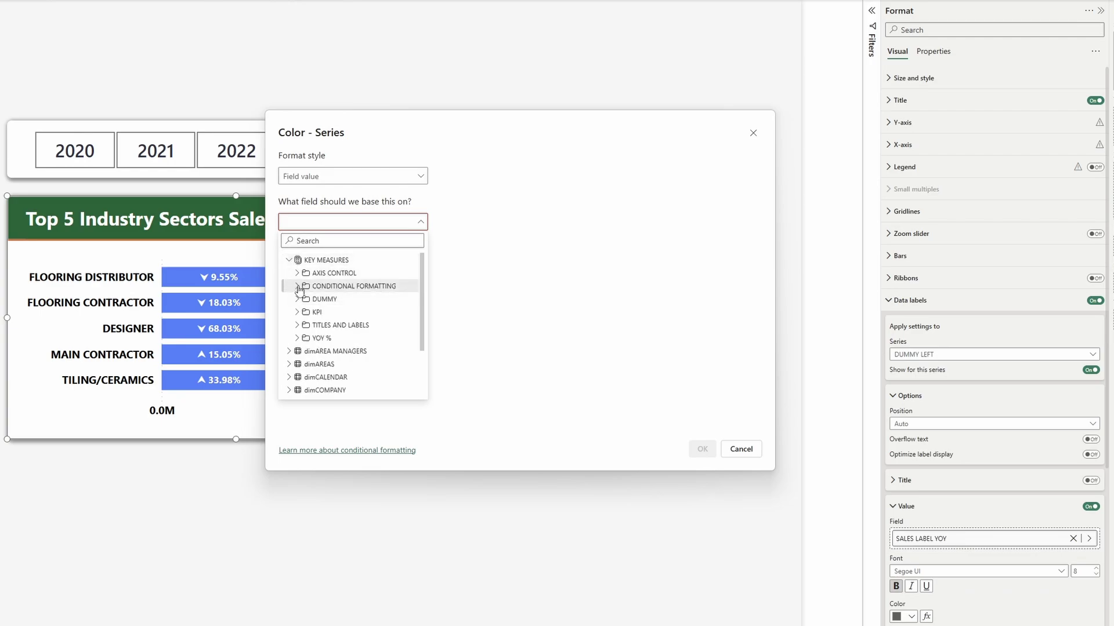
click(298, 287)
click(342, 313)
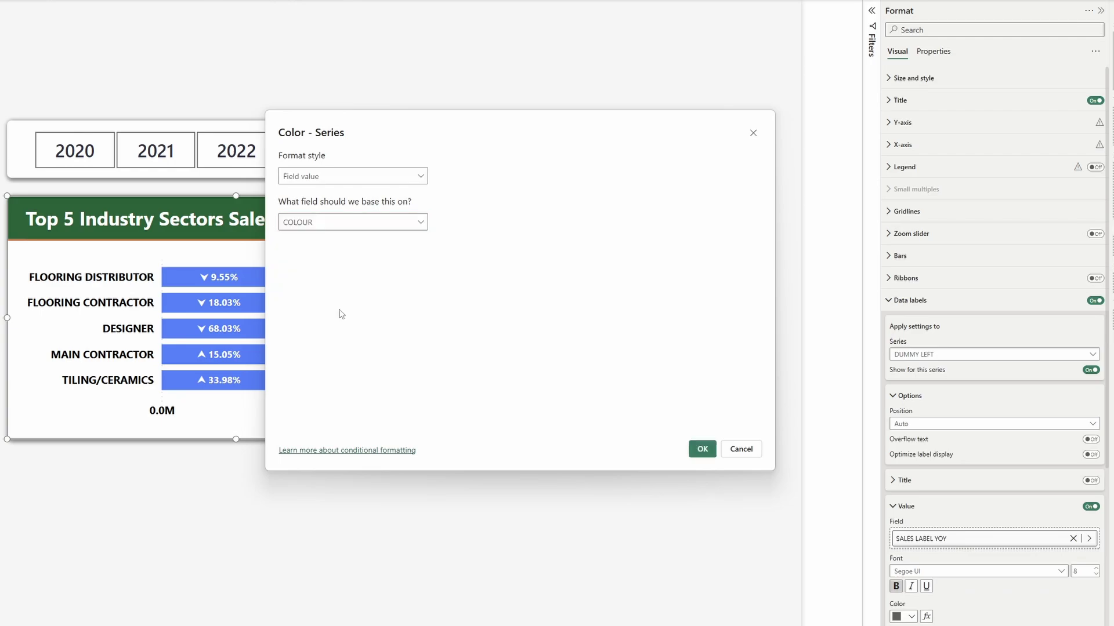
click(701, 450)
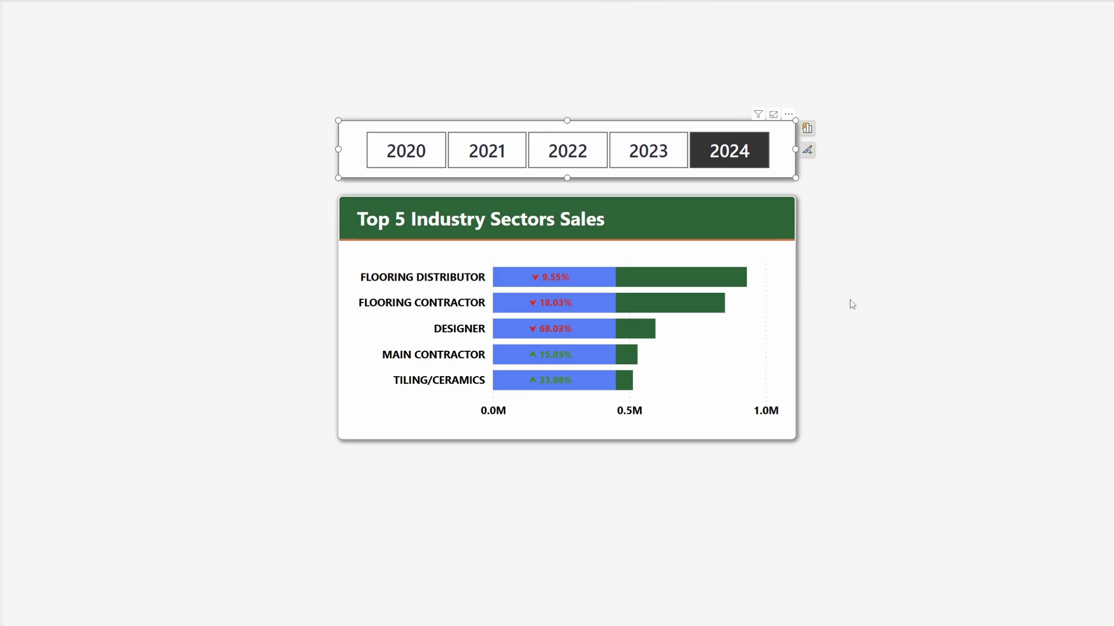
Commit MAX AXIS INDUSTRY SECTOR (top sector's CY sales across ALLSELECTED sectors × 2.1) and expand the chart's X-axis settings
click(650, 158)
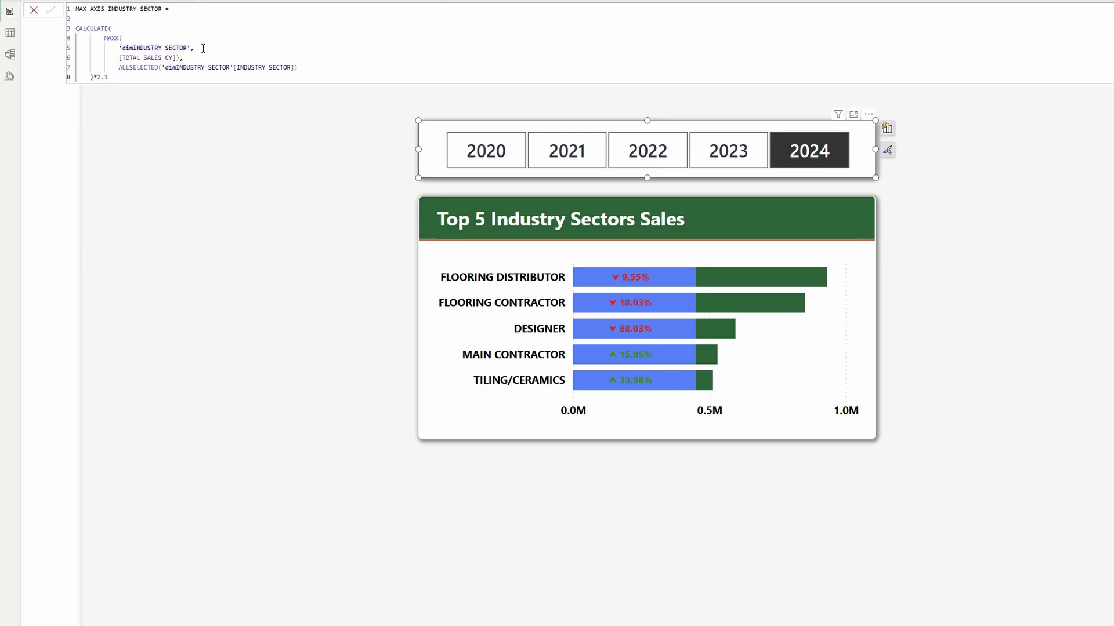
mouse_move(143, 46)
mouse_down()
mouse_move(122, 49)
mouse_move(154, 58)
mouse_up()
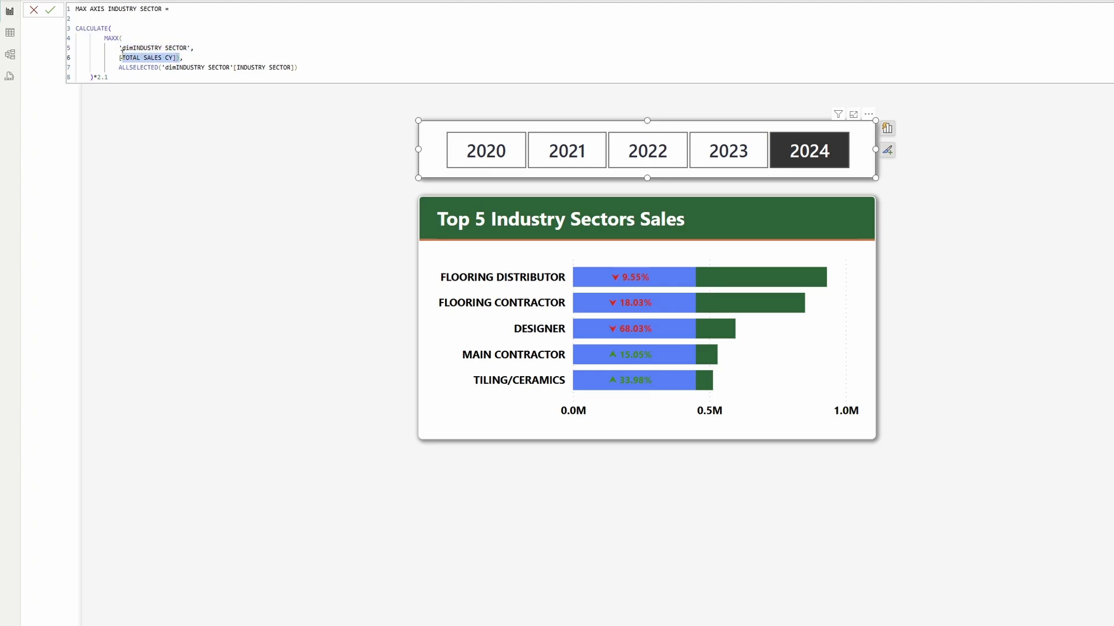
drag(297, 69, 172, 72)
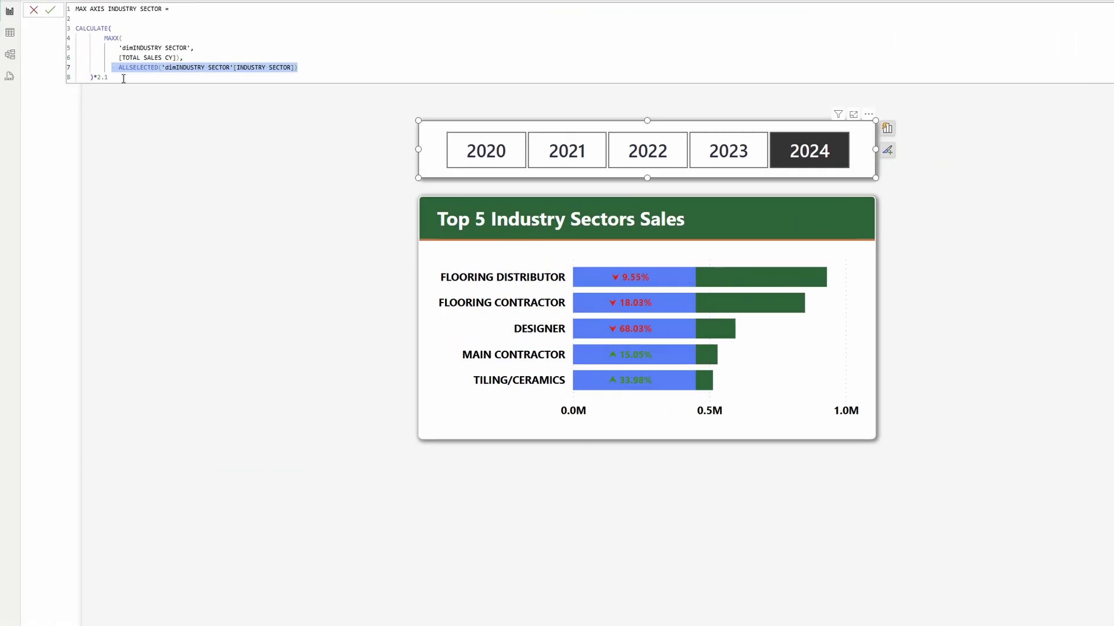
click(123, 78)
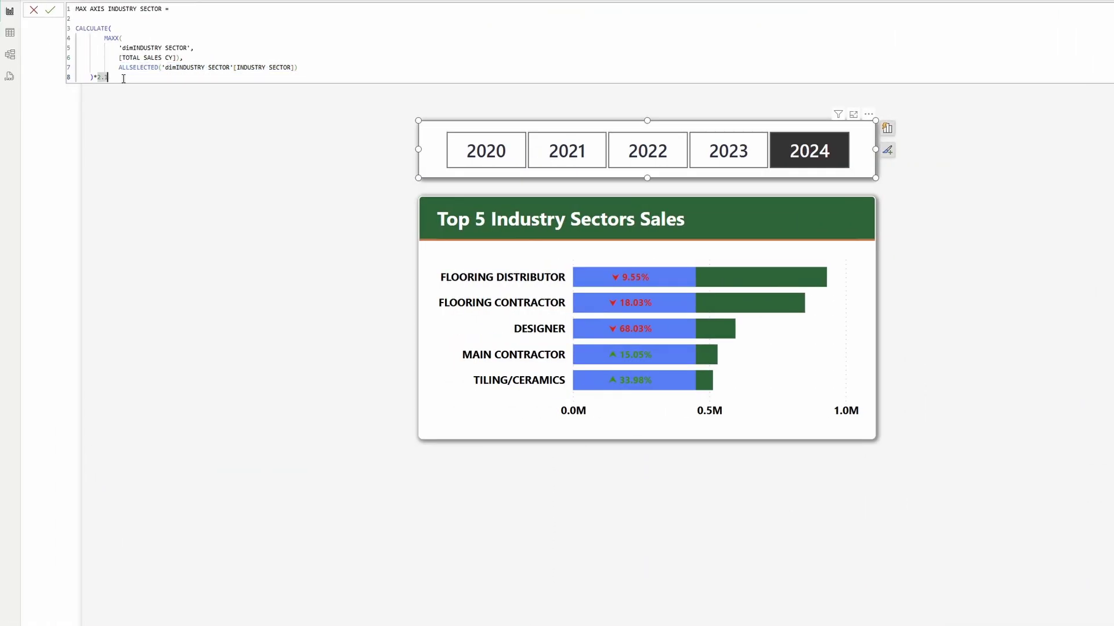
click(853, 356)
click(883, 145)
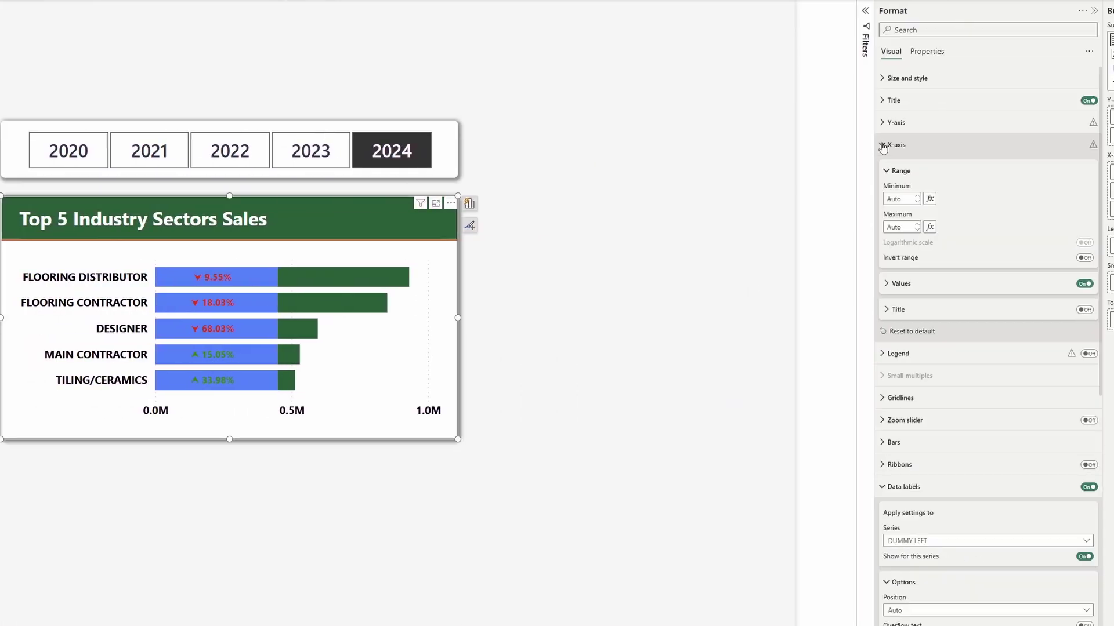
Base the X-axis maximum on the field value KEY MEASURES > AXIS CONTROL > MAX AXIS INDUSTRY SECTOR
click(929, 228)
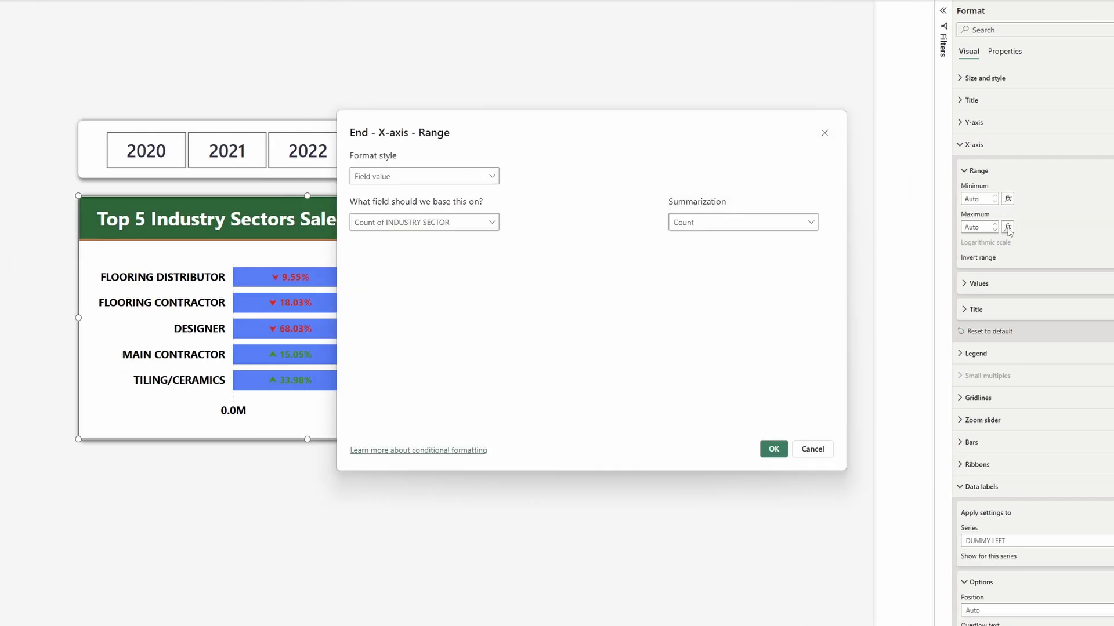
click(463, 230)
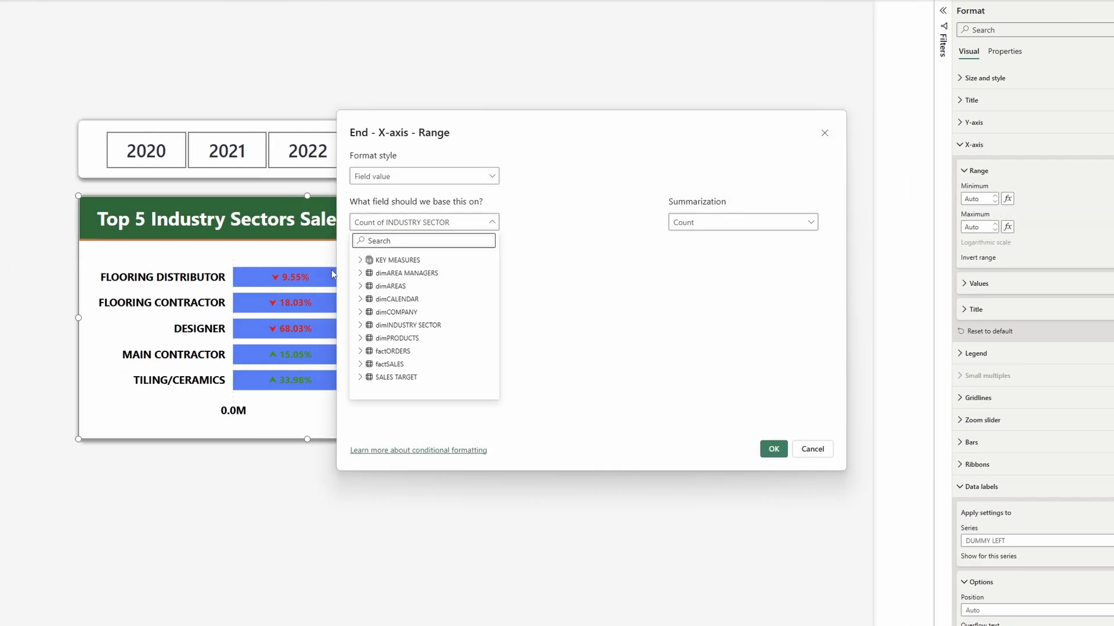
click(360, 260)
click(368, 273)
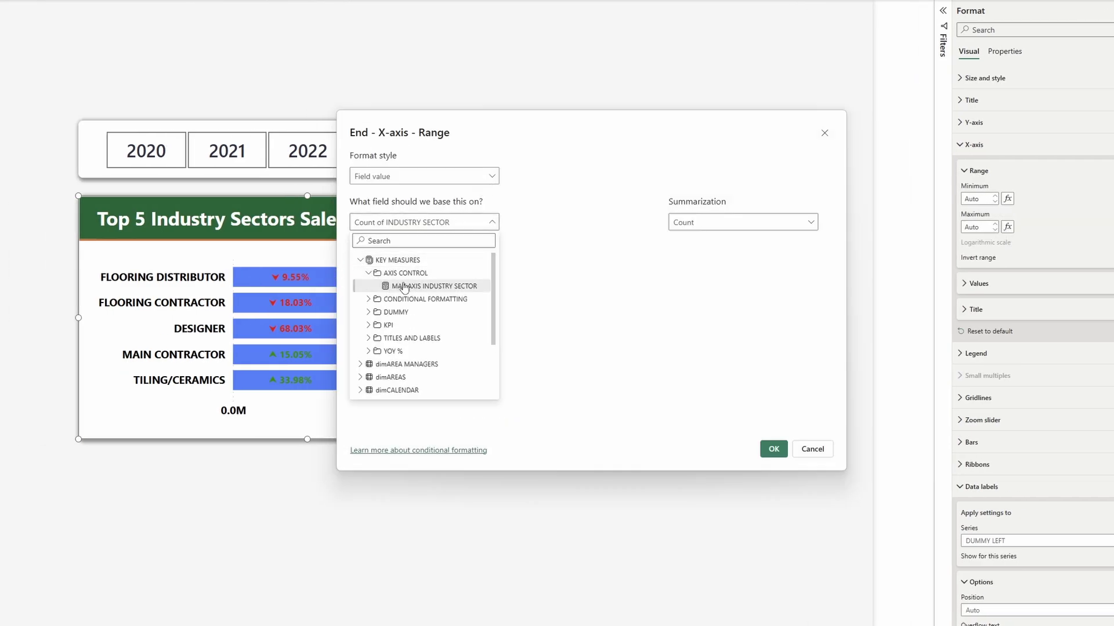
click(424, 286)
click(774, 450)
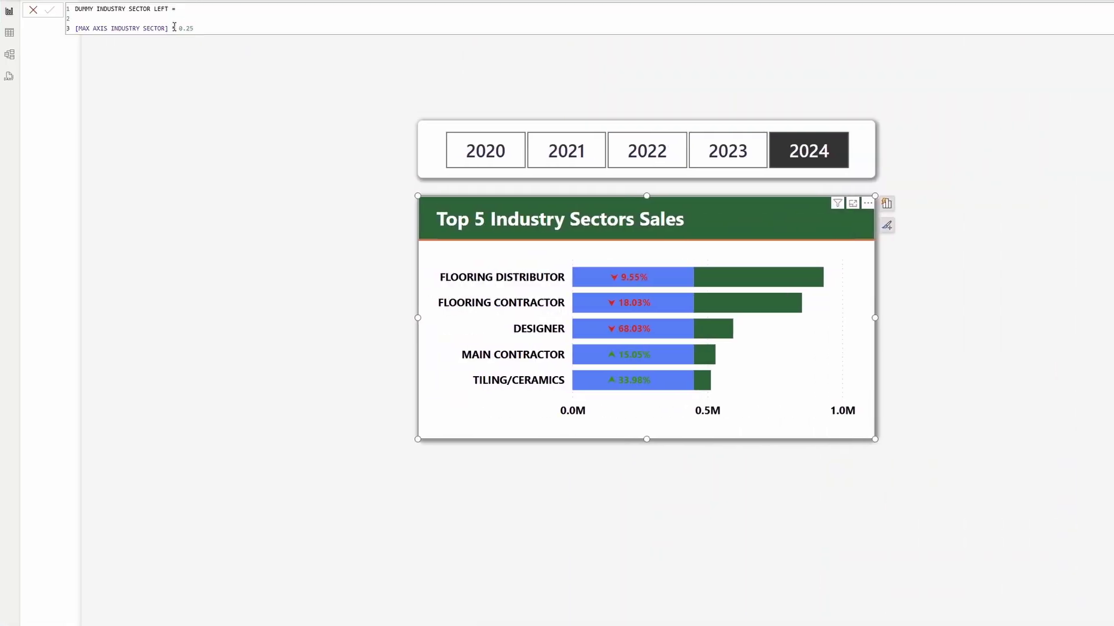
Define DUMMY INDUSTRY SECTOR LEFT as [MAX AXIS INDUSTRY SECTOR] * 0.25, then open DUMMY LEFT's field options
drag(170, 28, 105, 21)
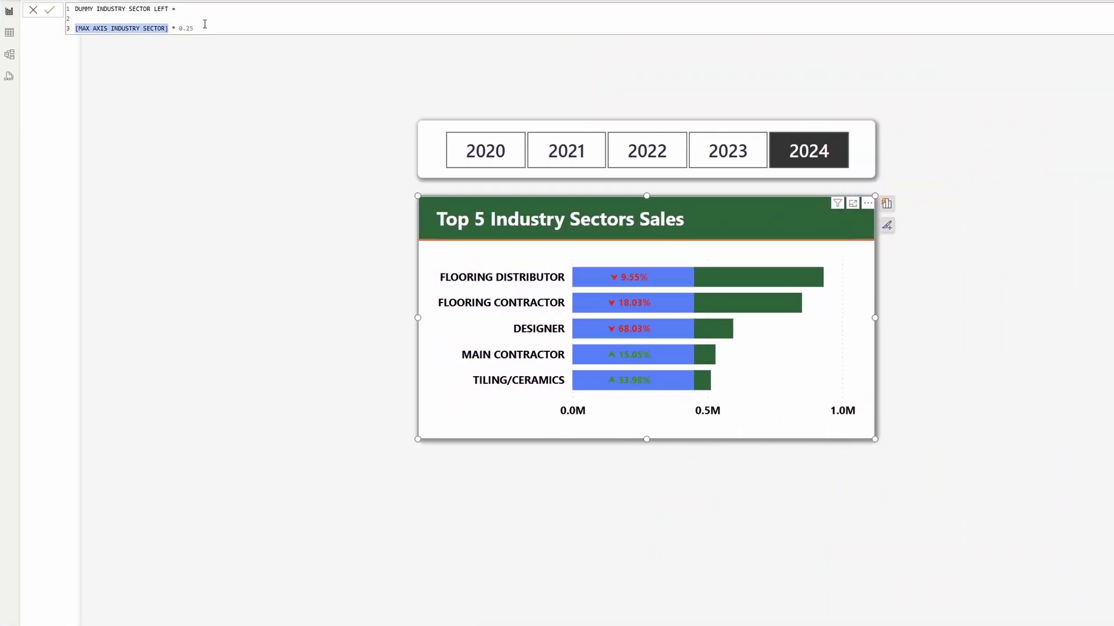
drag(202, 28, 173, 25)
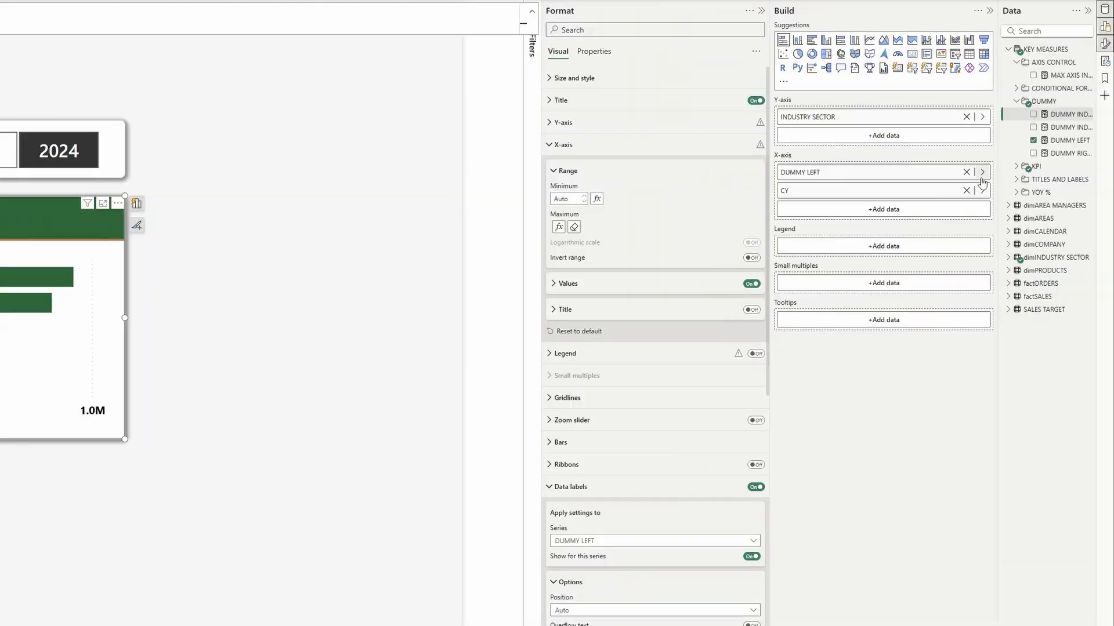
click(983, 176)
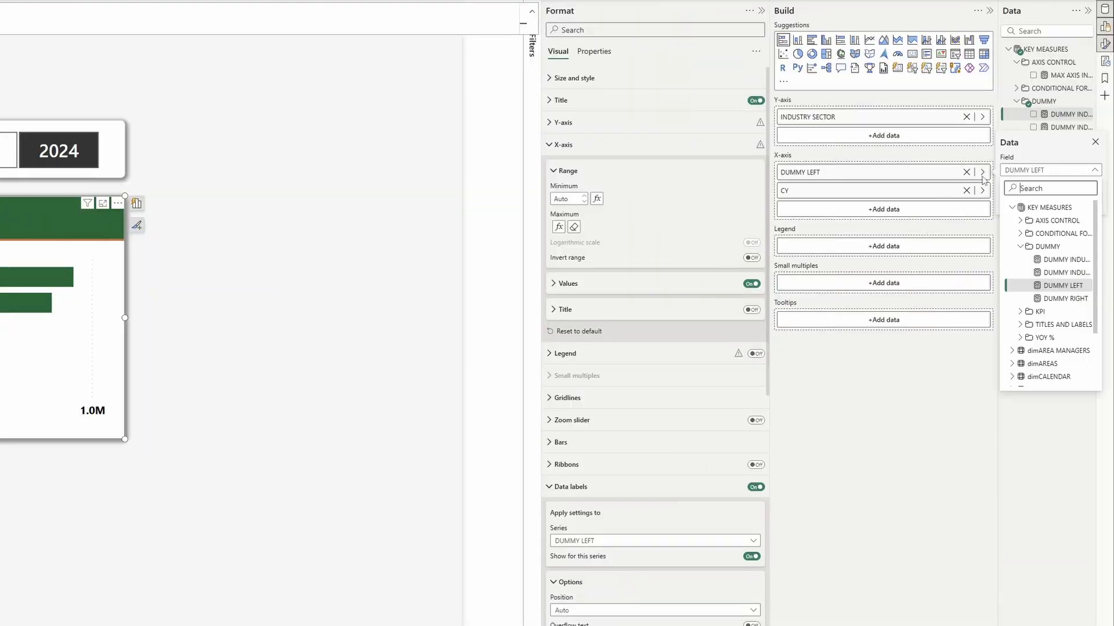
Replace DUMMY LEFT with DUMMY INDUSTRY SECTOR LEFT, check years 2021–2023, and reselect 2024
click(1066, 260)
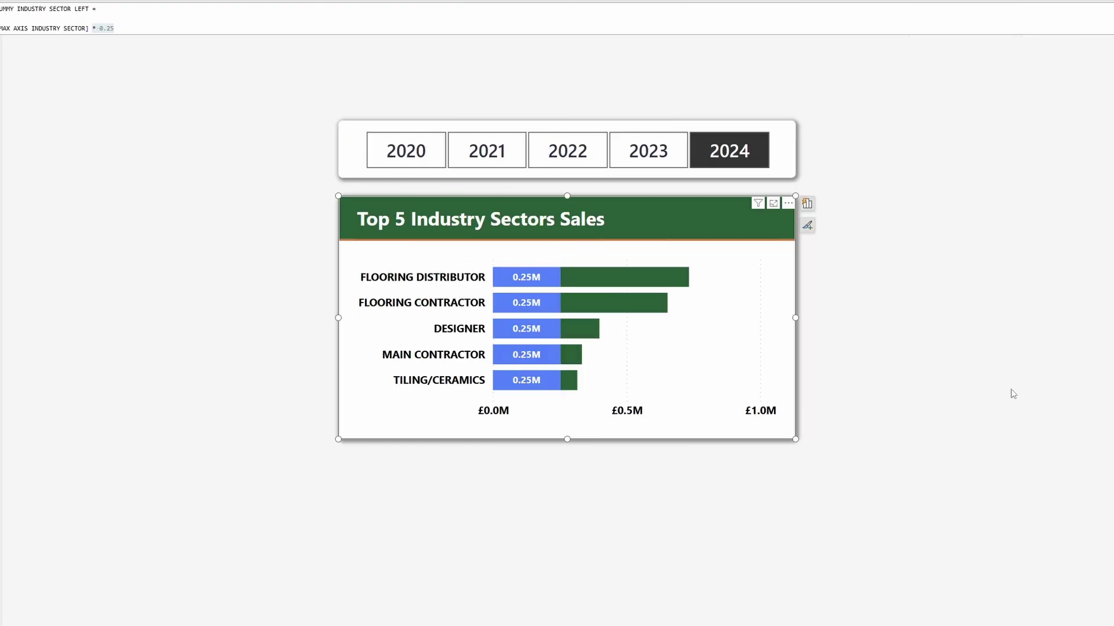
click(645, 155)
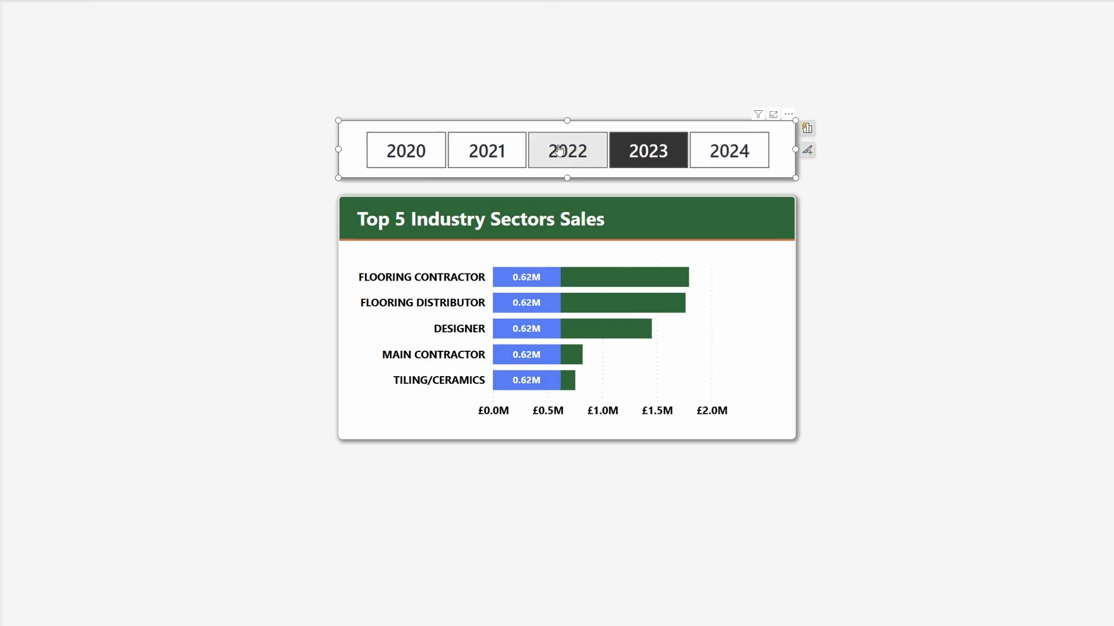
click(568, 152)
click(490, 153)
click(569, 152)
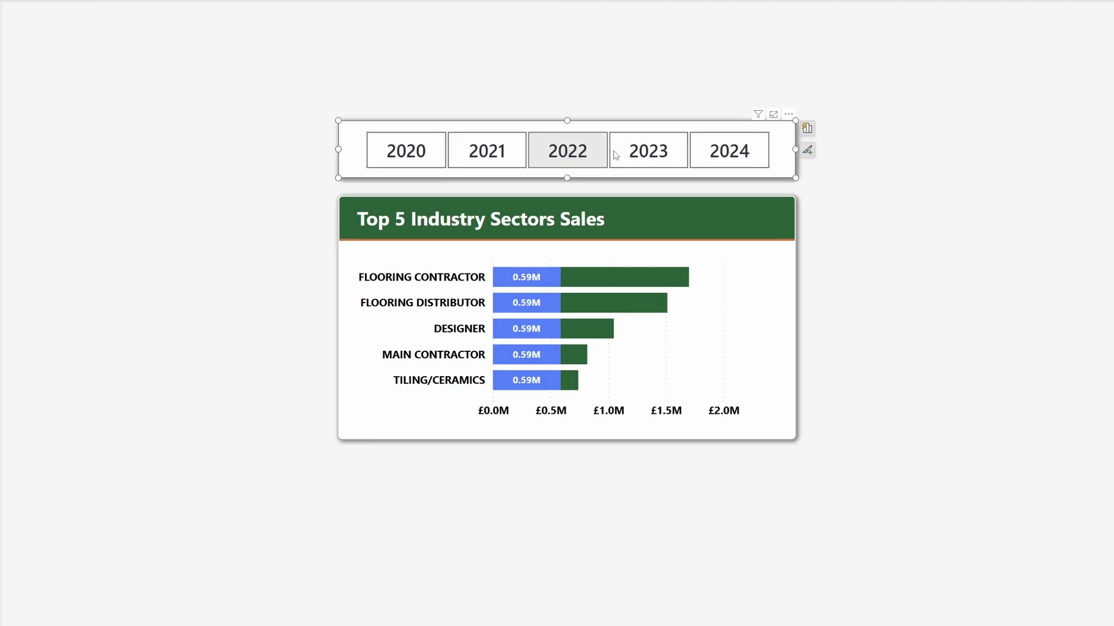
click(646, 153)
click(718, 154)
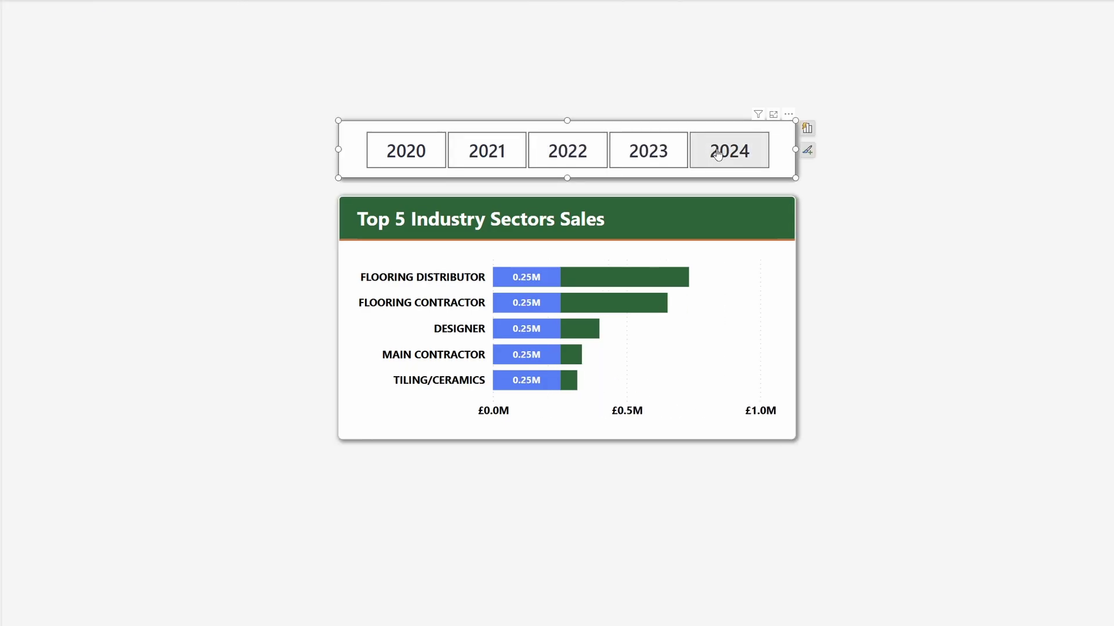
click(730, 322)
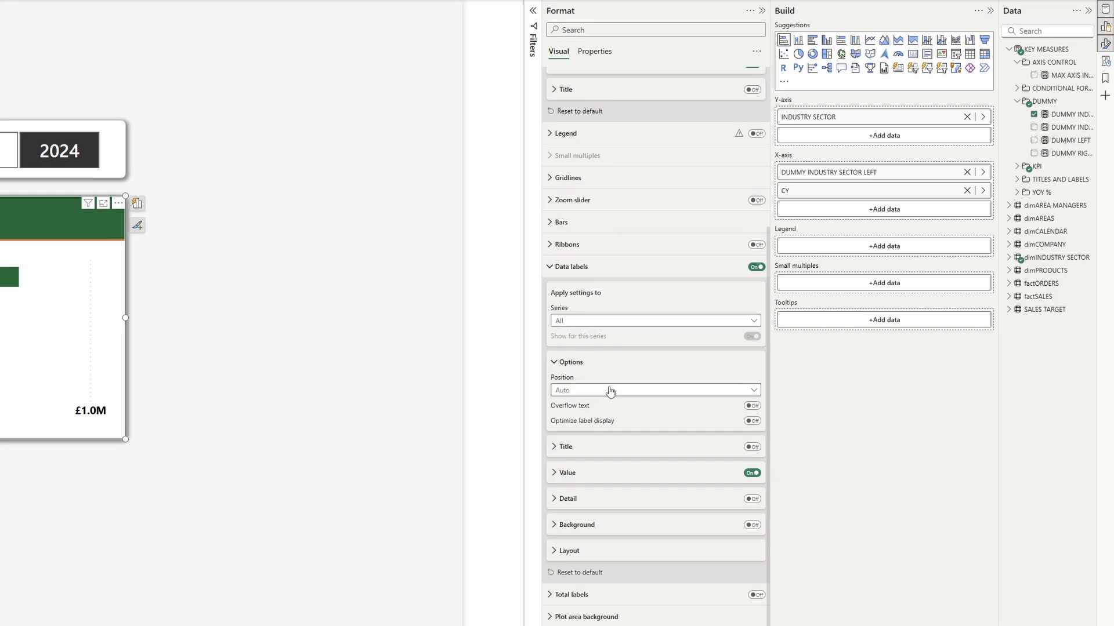
Set the DUMMY INDUSTRY SECTOR LEFT series' data label value to TITLES AND LABELS > SALES LABEL YOY
click(599, 320)
click(604, 350)
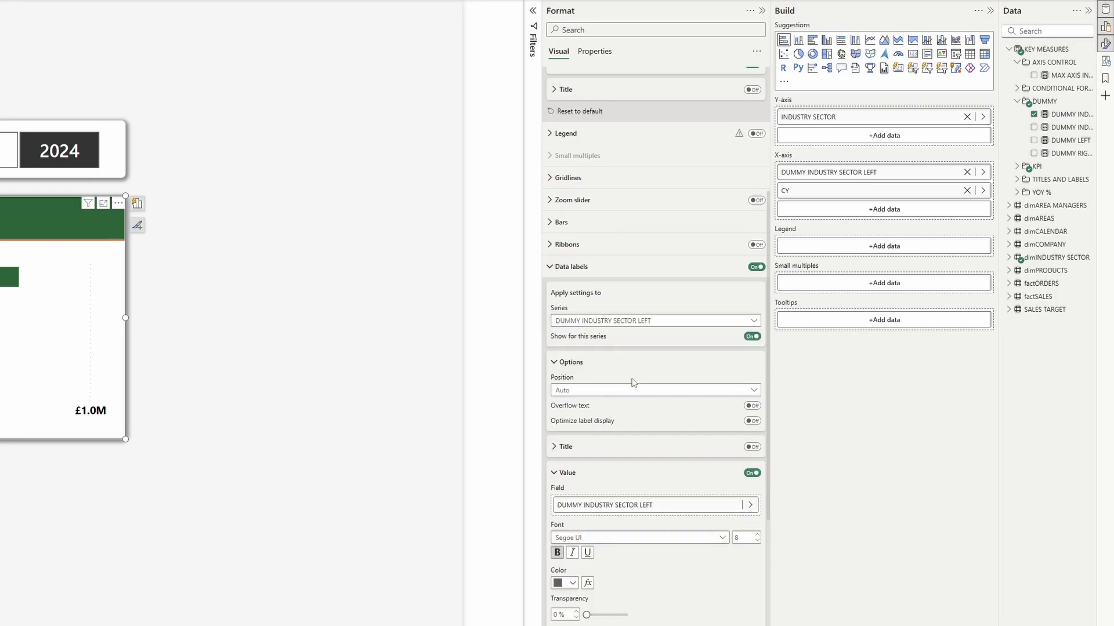
click(751, 506)
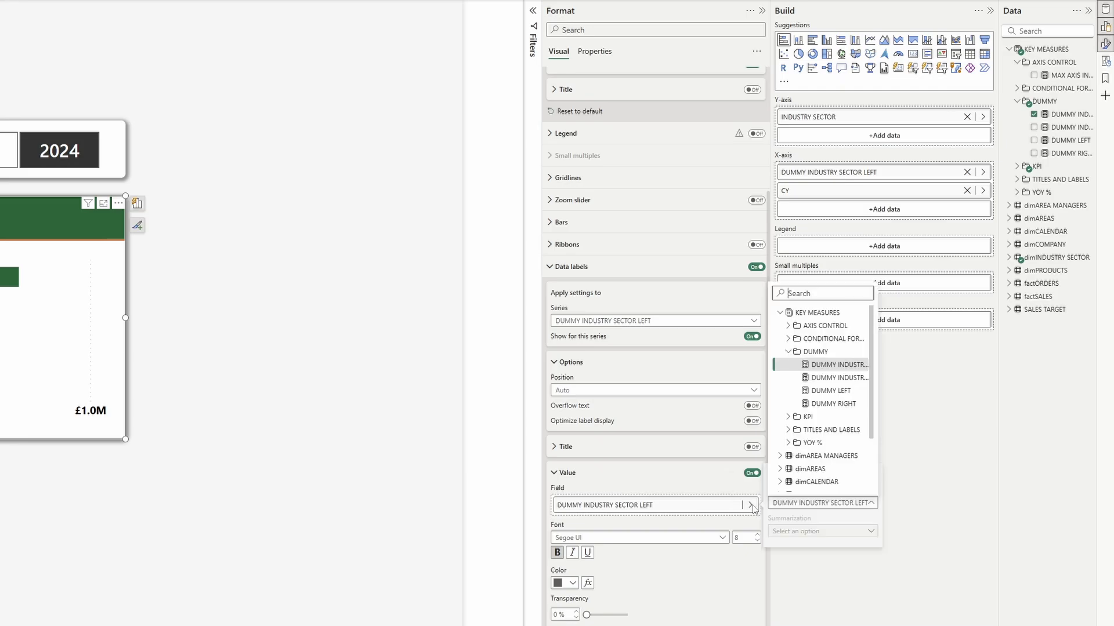
click(788, 430)
click(834, 456)
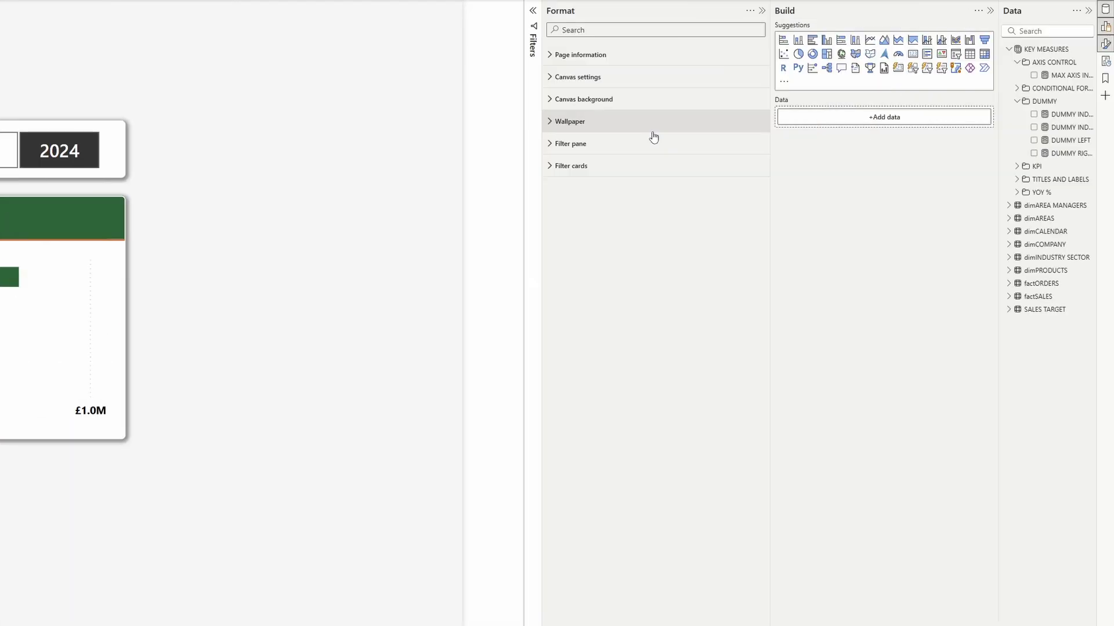
Colour the YoY % labels by field value using KEY MEASURES > CONDITIONAL FORMATTING > COLOUR
click(588, 477)
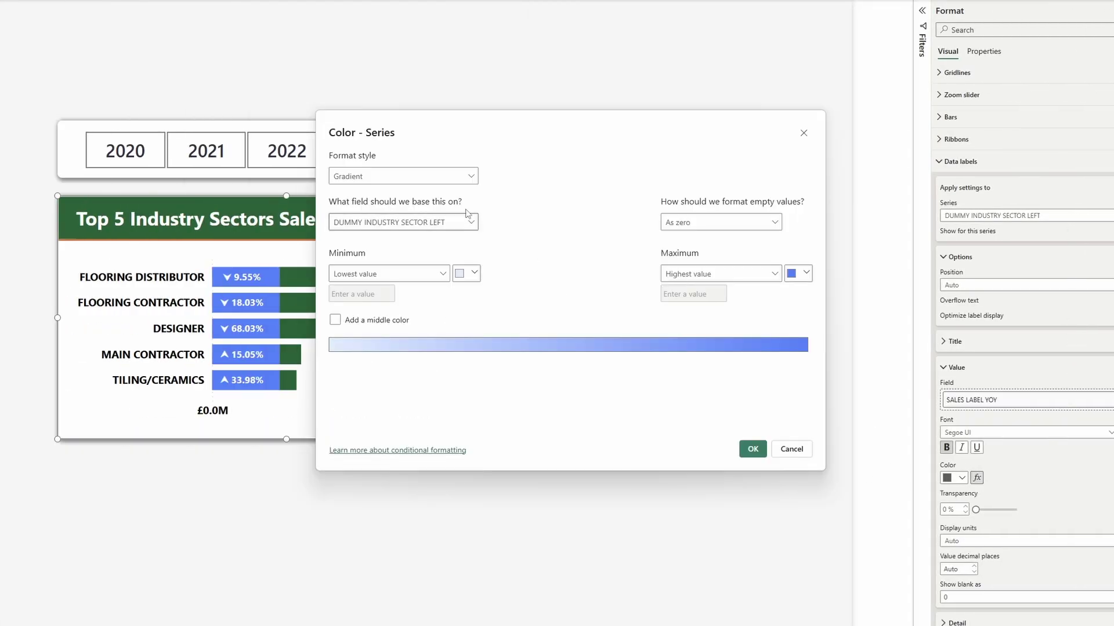
click(461, 177)
click(360, 228)
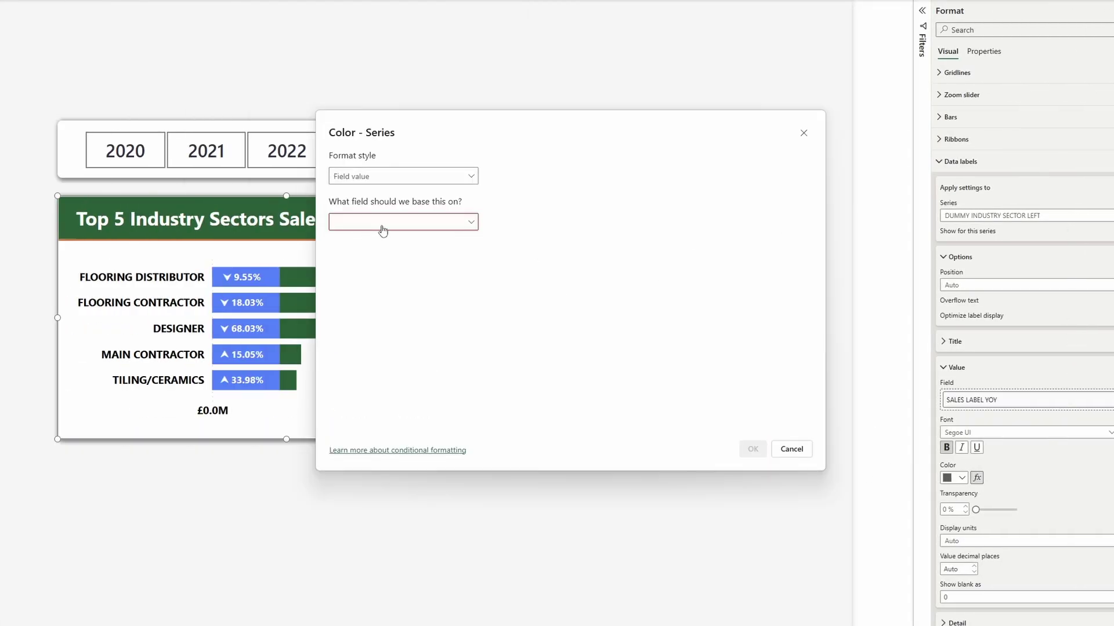
click(383, 224)
click(339, 260)
click(348, 286)
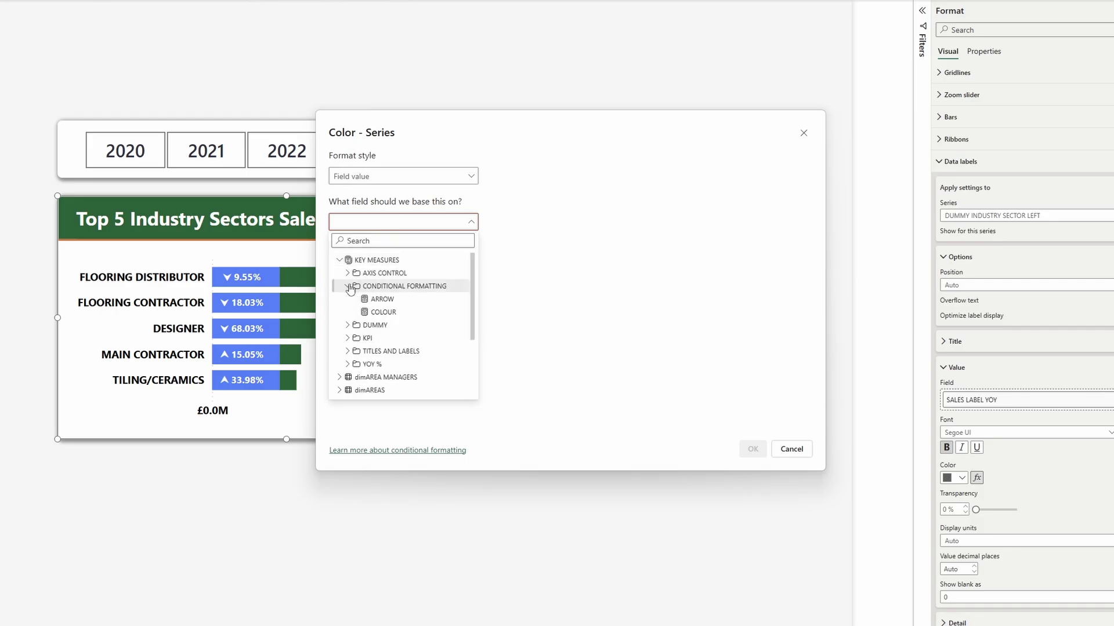
click(382, 312)
click(753, 450)
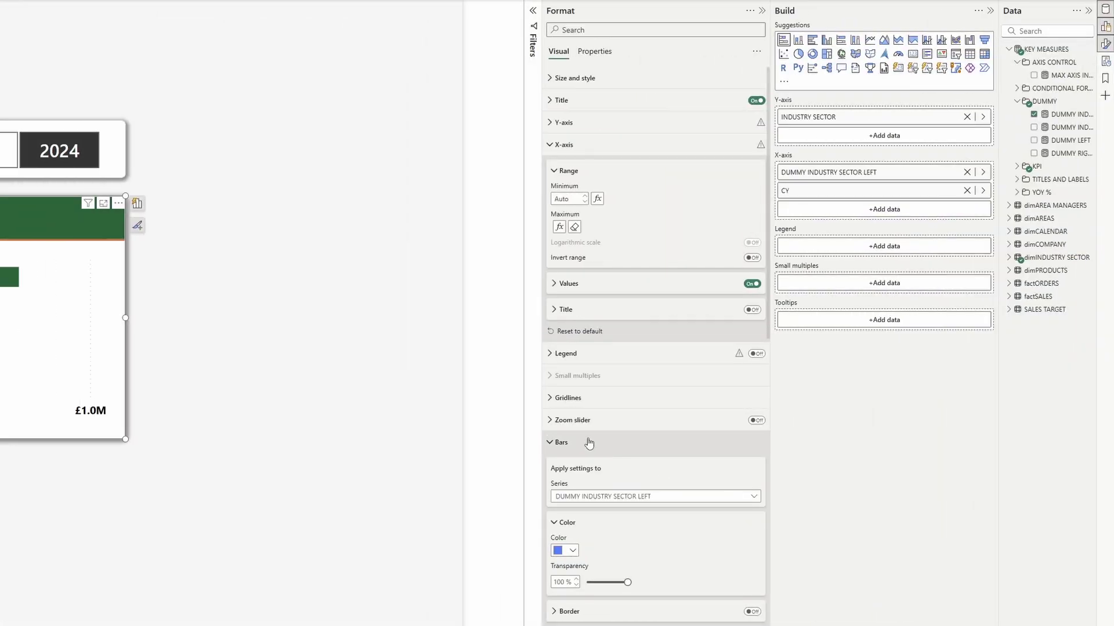
Collapse the Bars section in the chart's format settings
click(269, 443)
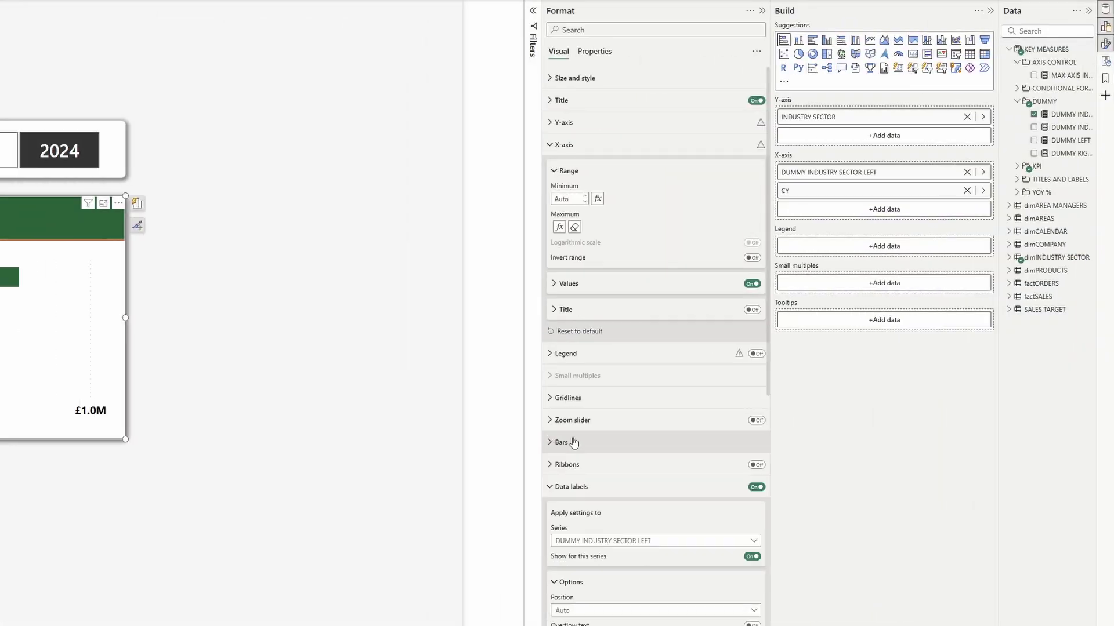
Set the data labels' Apply settings to series to CY
scroll(574, 443, down, 8)
scroll(641, 166, up, 1)
click(635, 146)
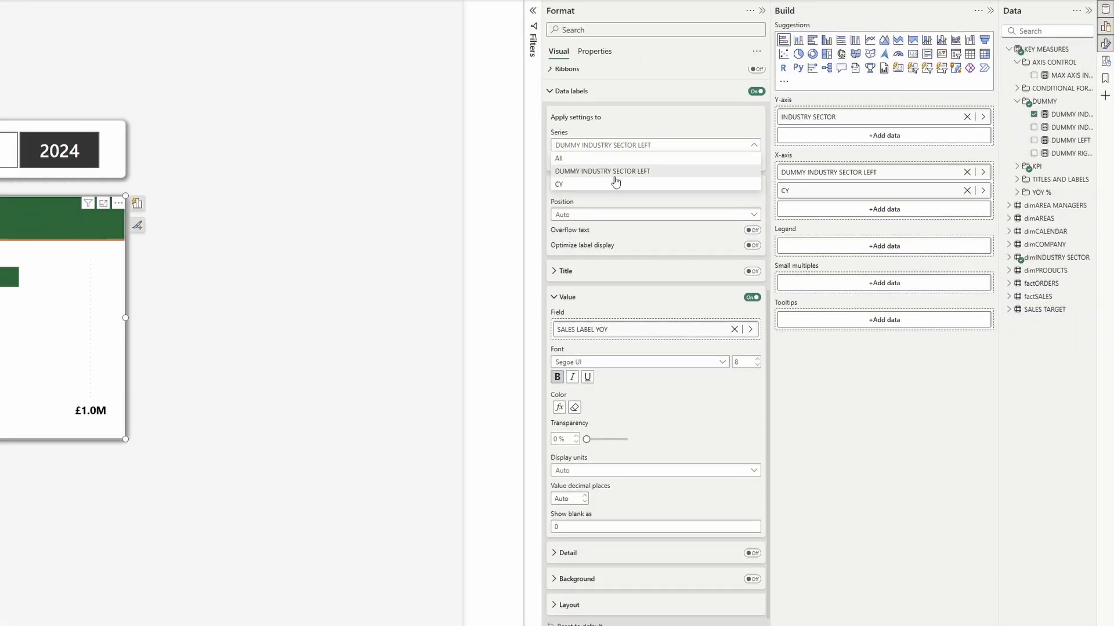
click(613, 184)
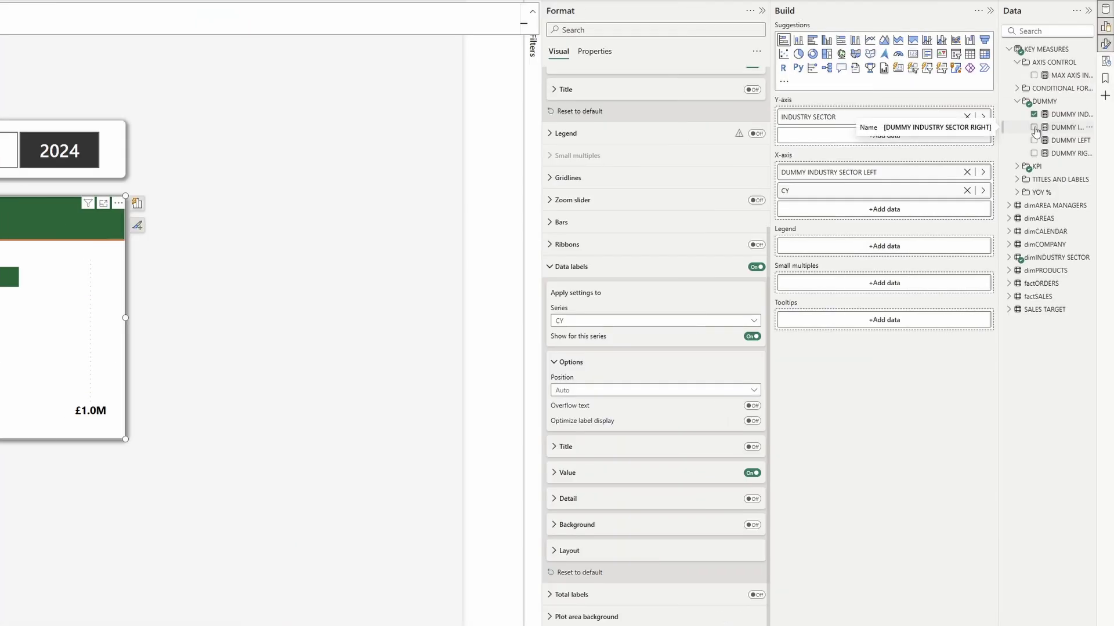
Add DUMMY INDUSTRY SECTOR RIGHT to the chart and target its data label settings
click(1034, 128)
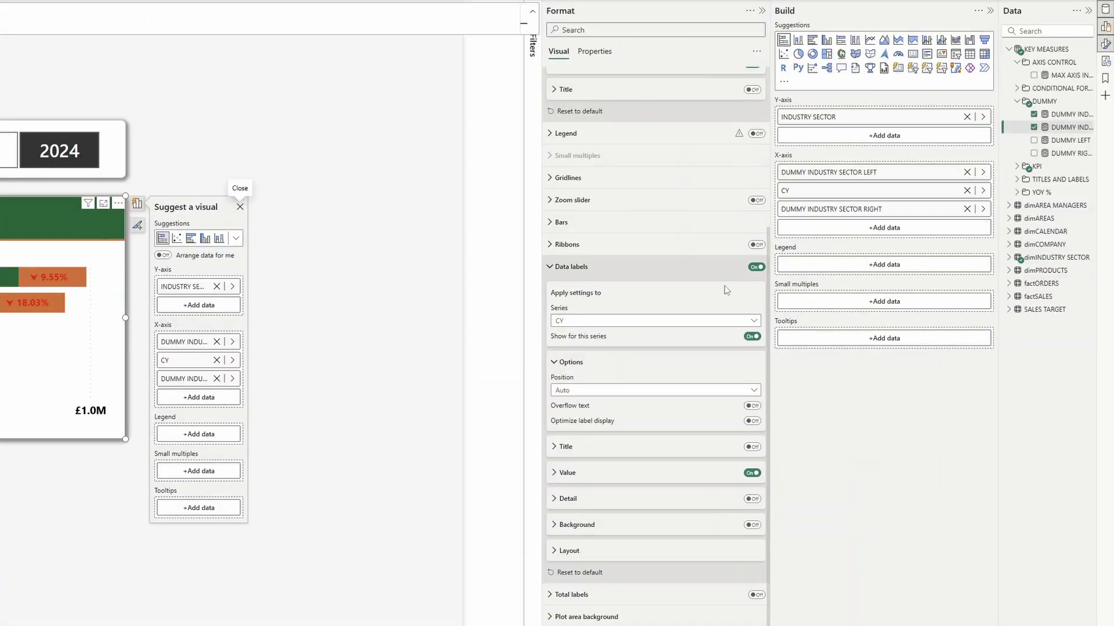
click(616, 321)
click(635, 374)
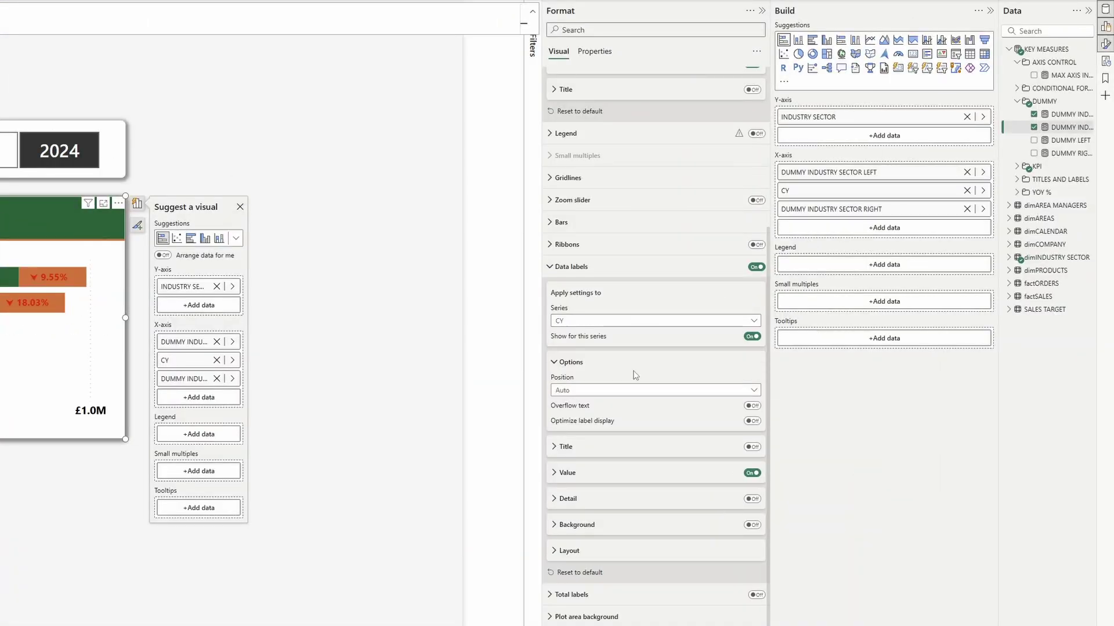
Label the right-hand dummy series with TOTAL SALES CY values in black
click(568, 474)
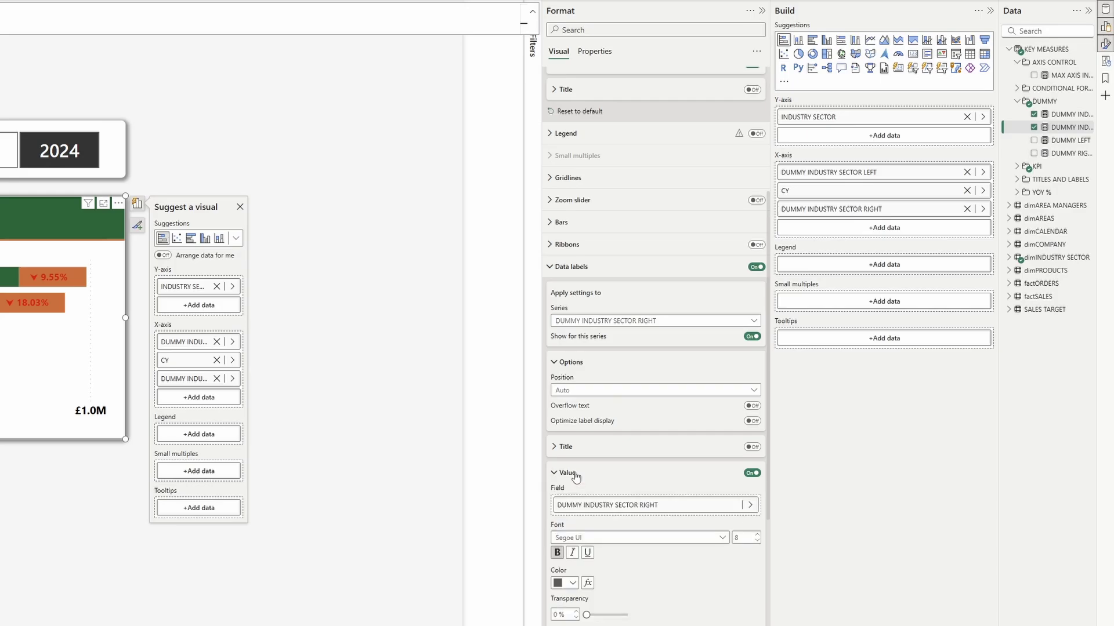
click(751, 506)
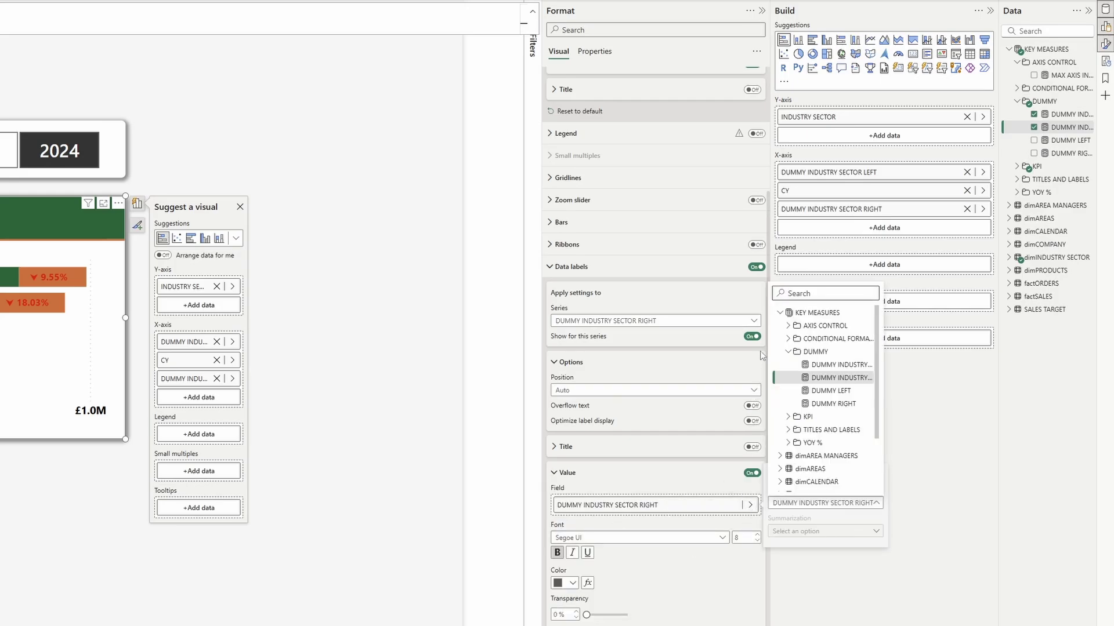
click(788, 418)
click(821, 446)
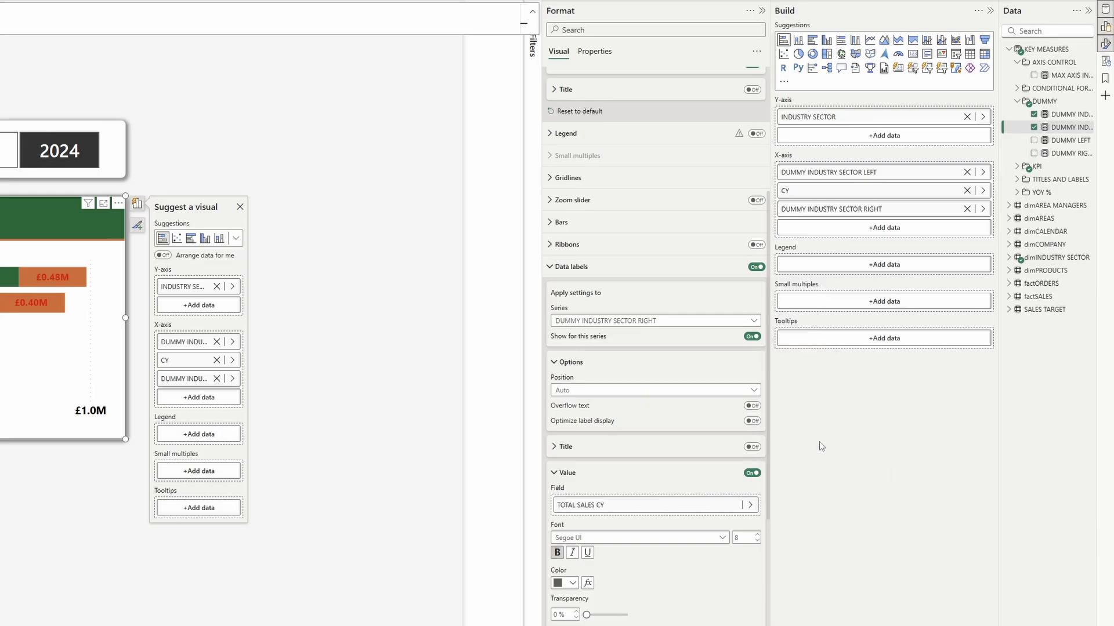
click(573, 583)
click(579, 536)
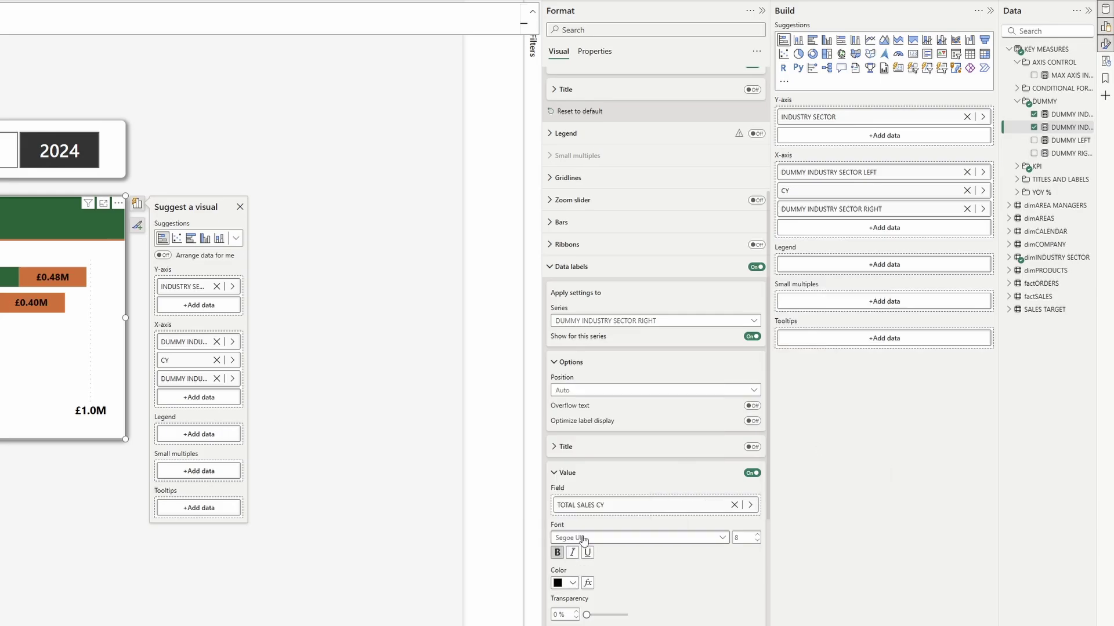
click(575, 223)
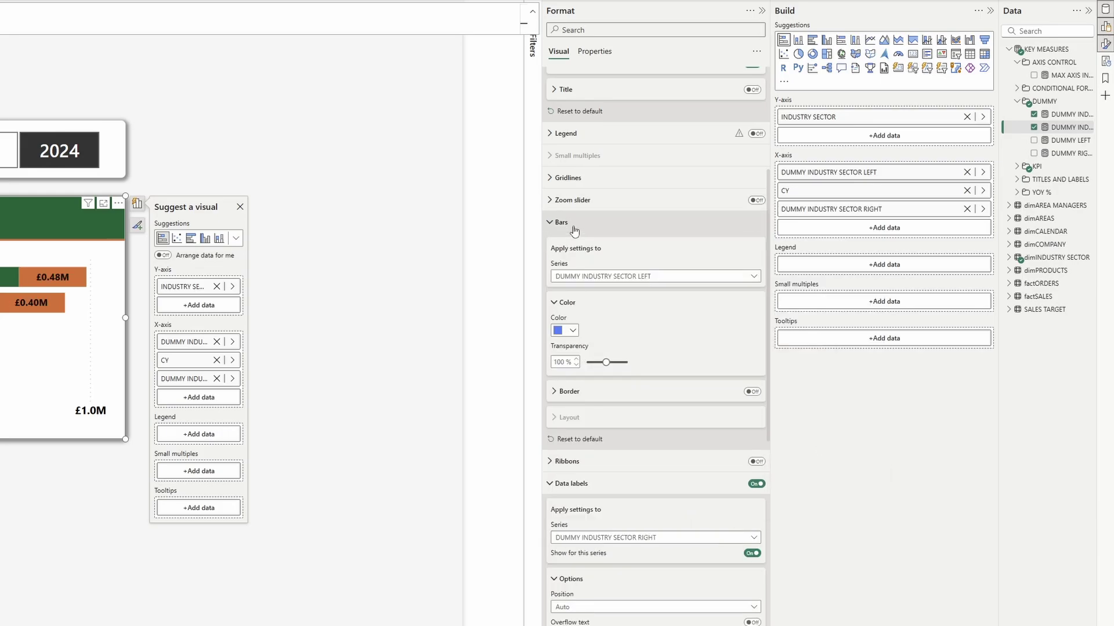
Apply the bar settings to DUMMY INDUSTRY SECTOR RIGHT, then deselect the chart
click(599, 280)
click(597, 326)
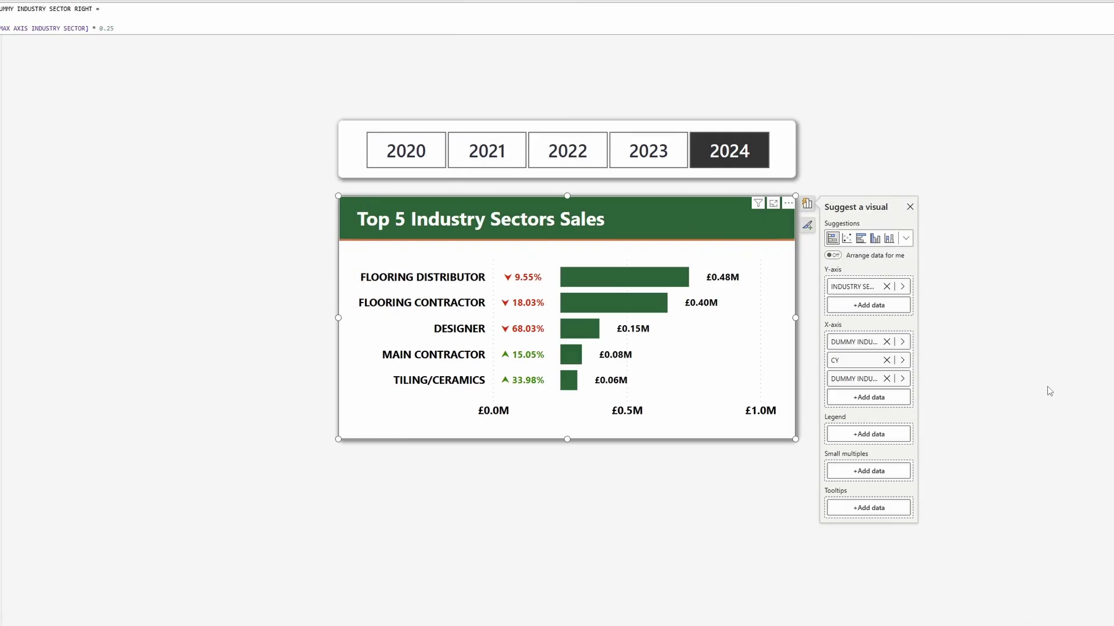
click(1050, 391)
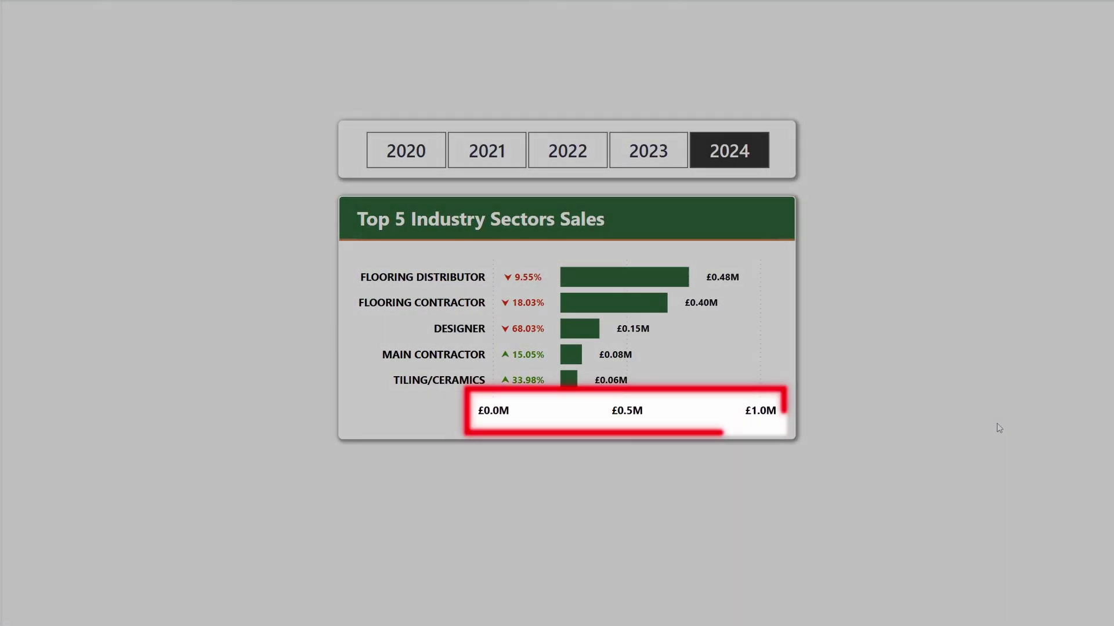
Choose 2024 in the year slicer and reselect the Top 5 Industry Sectors Sales chart
click(724, 159)
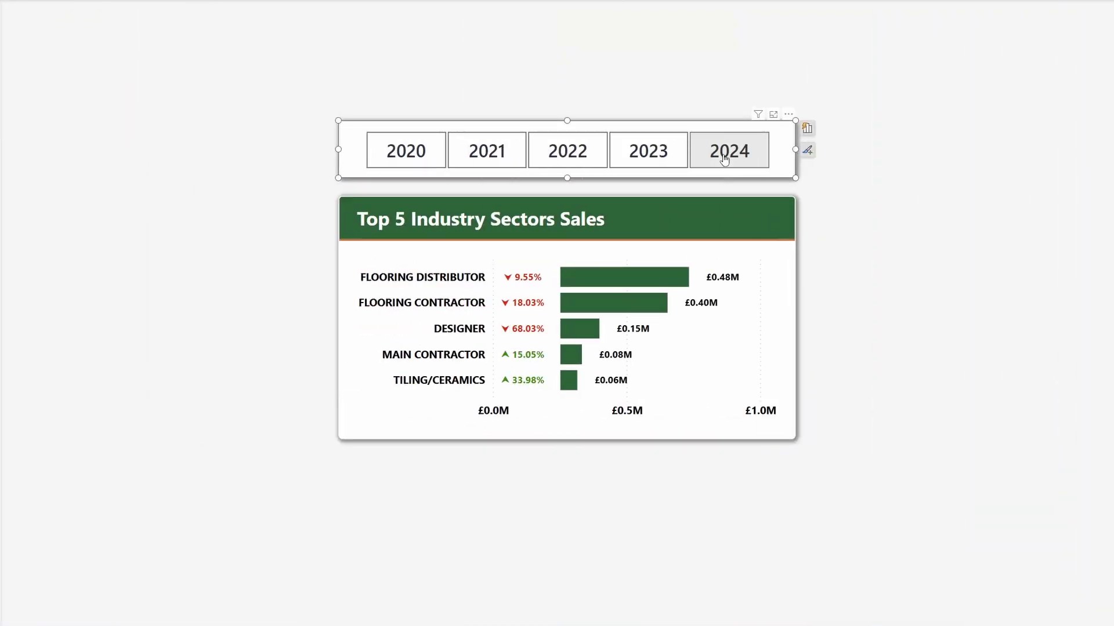
click(729, 149)
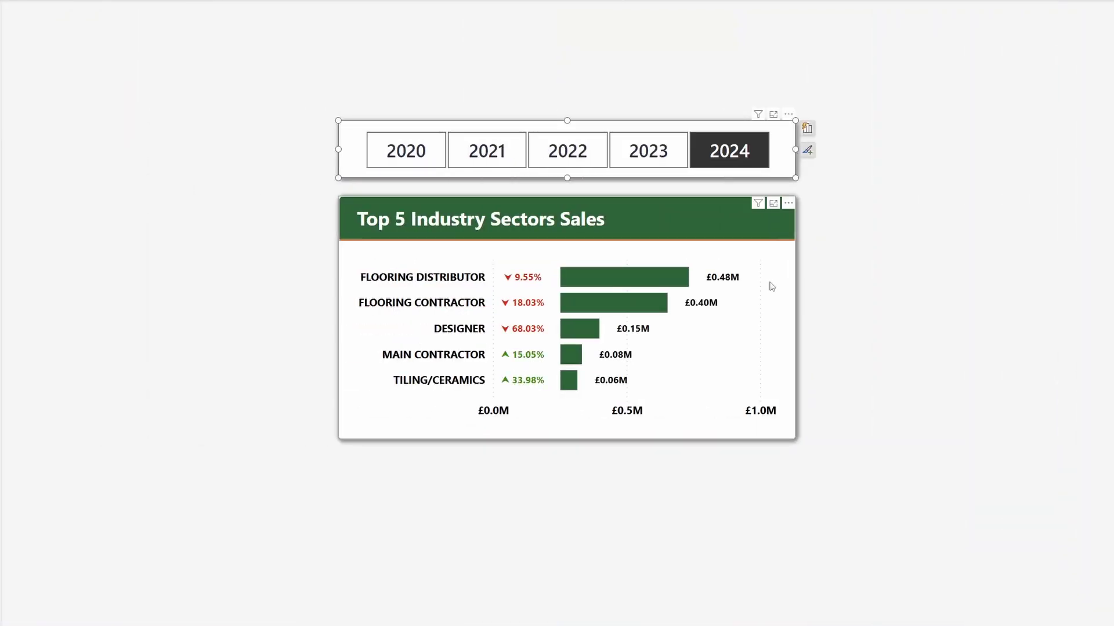
click(768, 286)
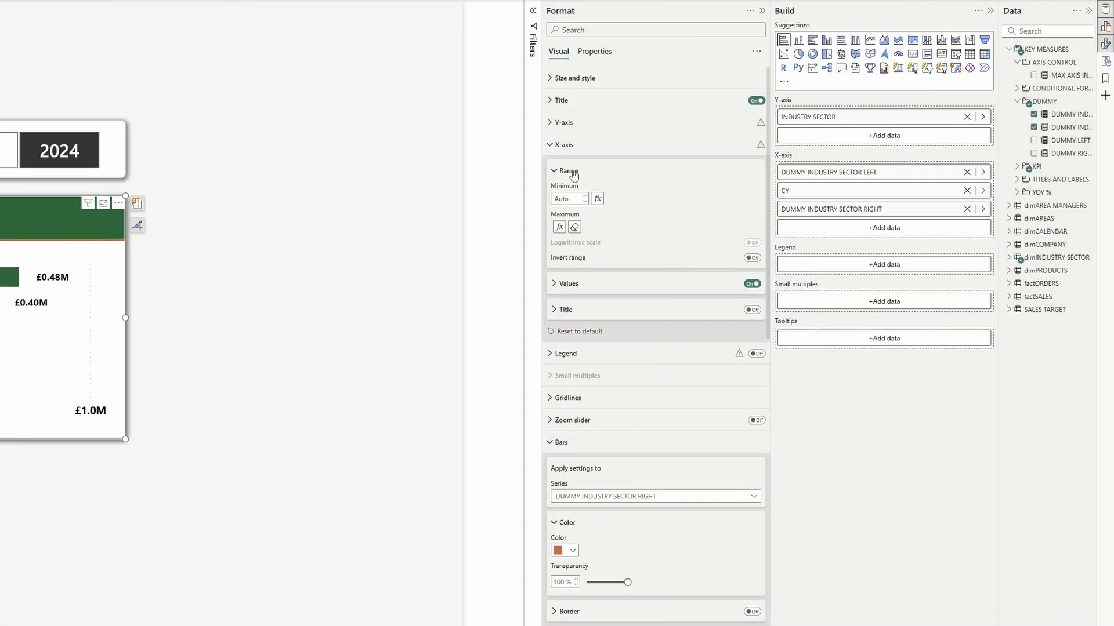
Switch off the X-axis Values to remove the £0.0M–£1.0M labels
click(752, 284)
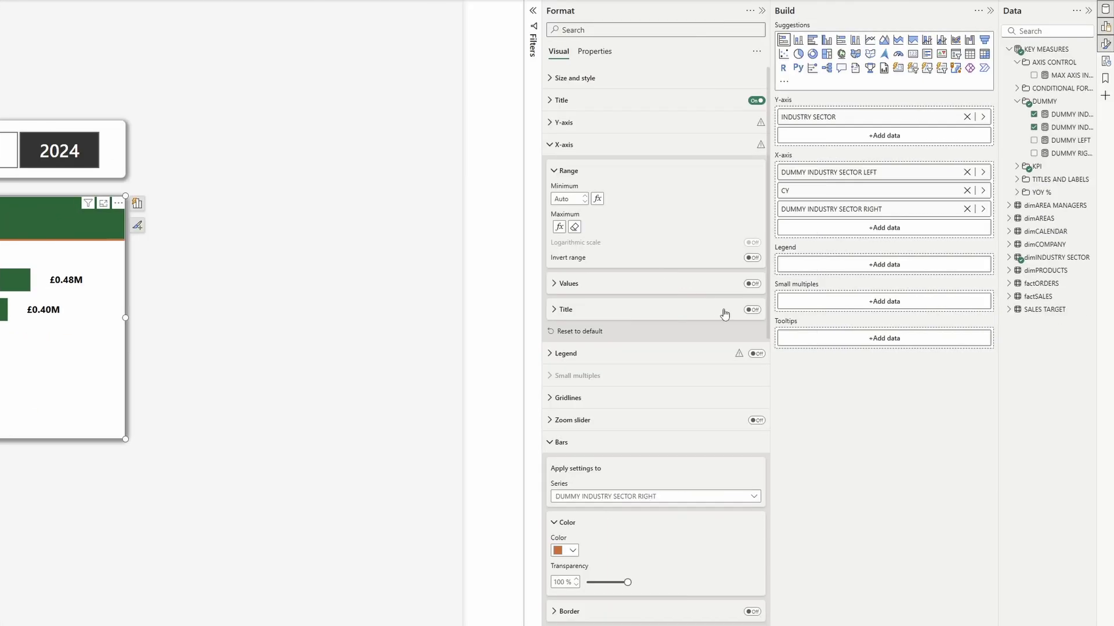
scroll(703, 350, down, 5)
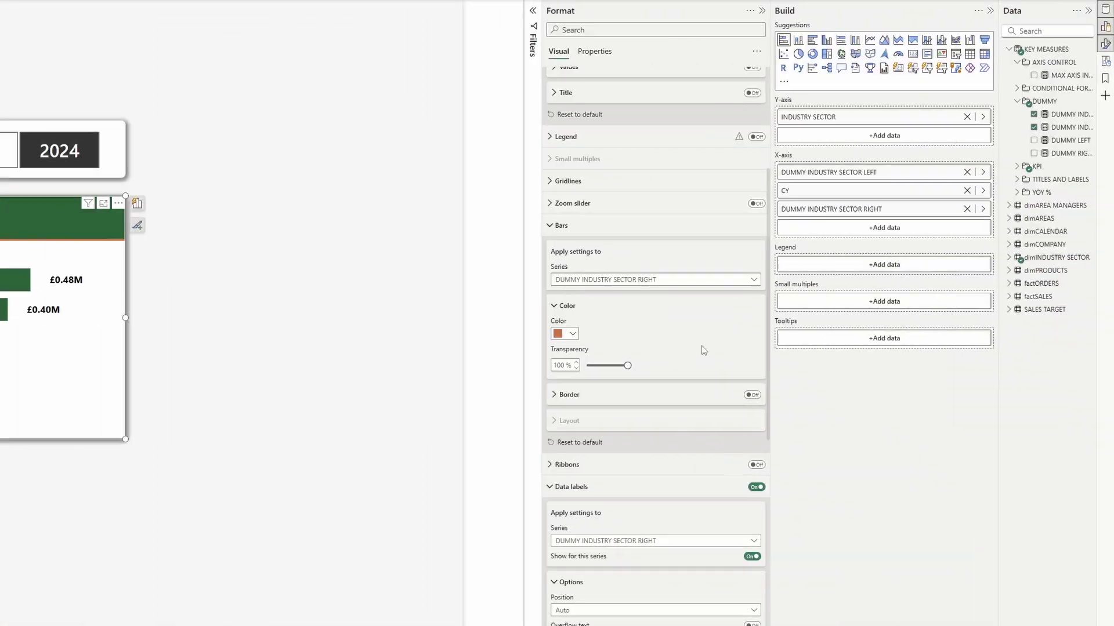
Point the bar settings at all series and expand the bar layout options
click(606, 280)
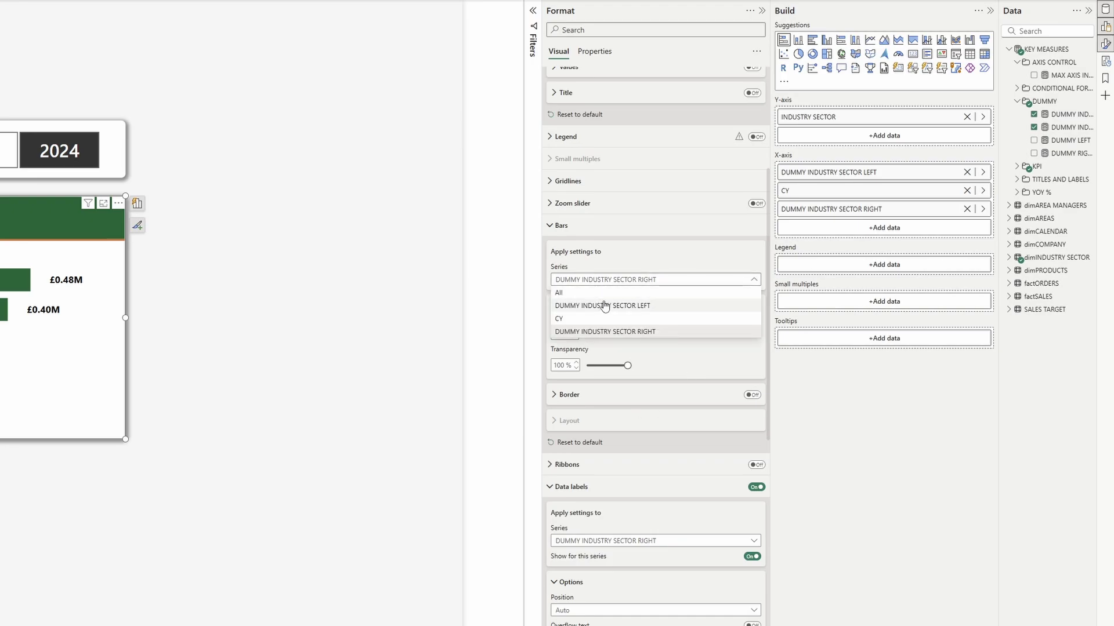
click(597, 293)
click(587, 426)
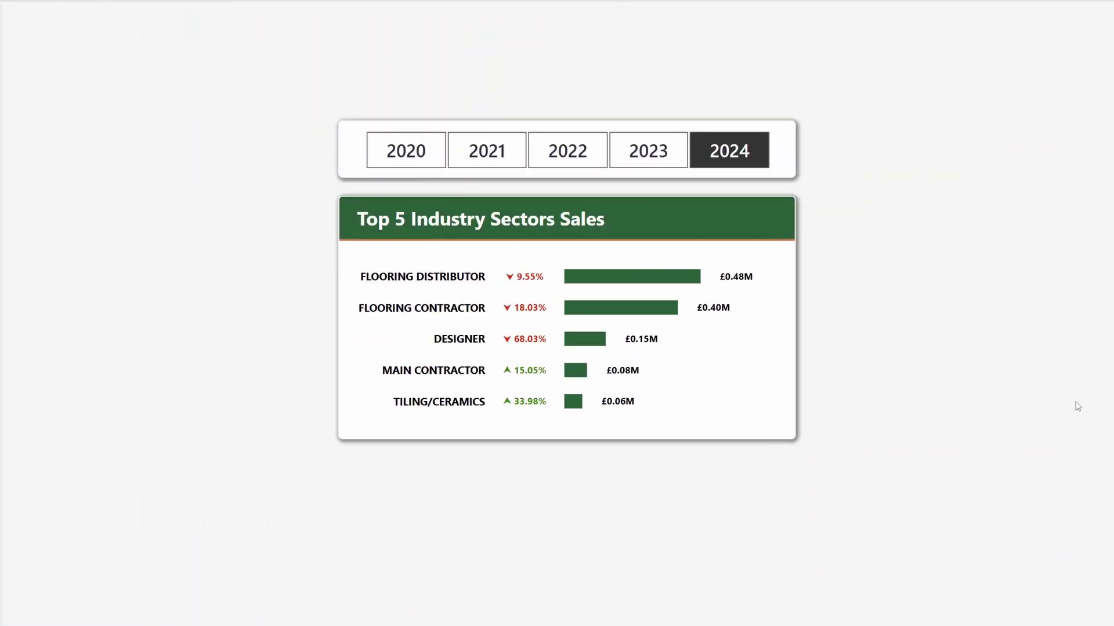
Give the chart title a dark navy #2a303d background
click(768, 392)
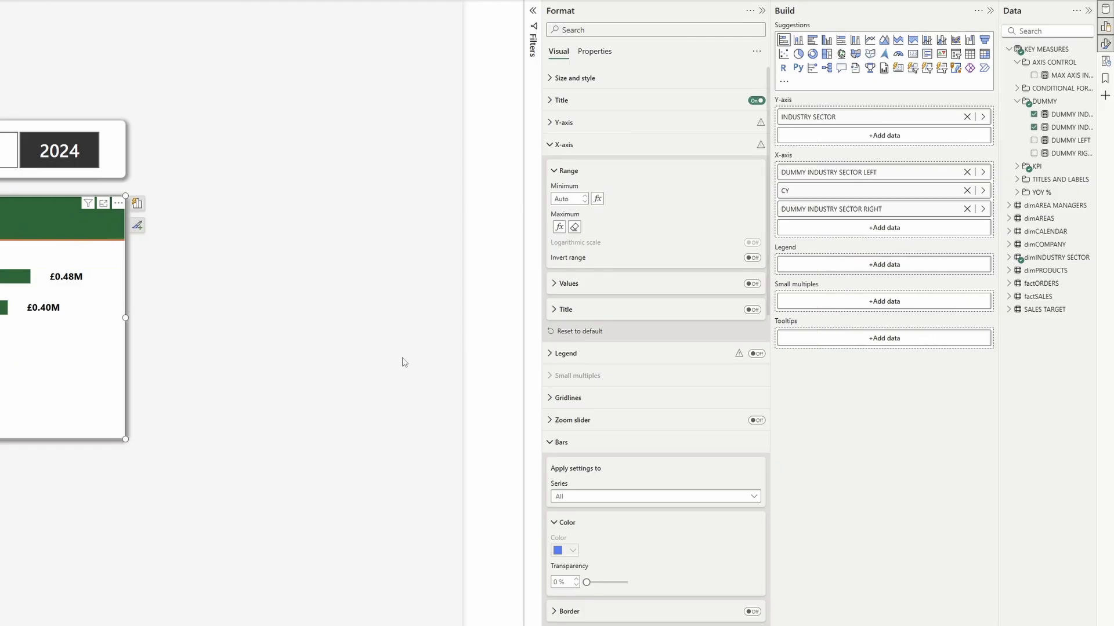
click(561, 100)
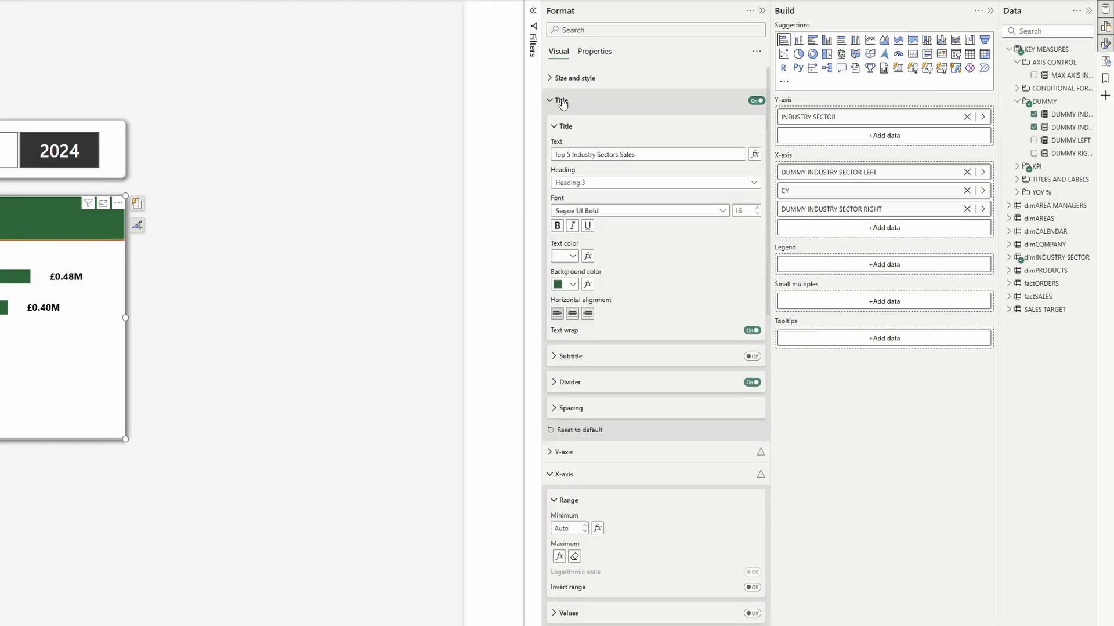
click(573, 285)
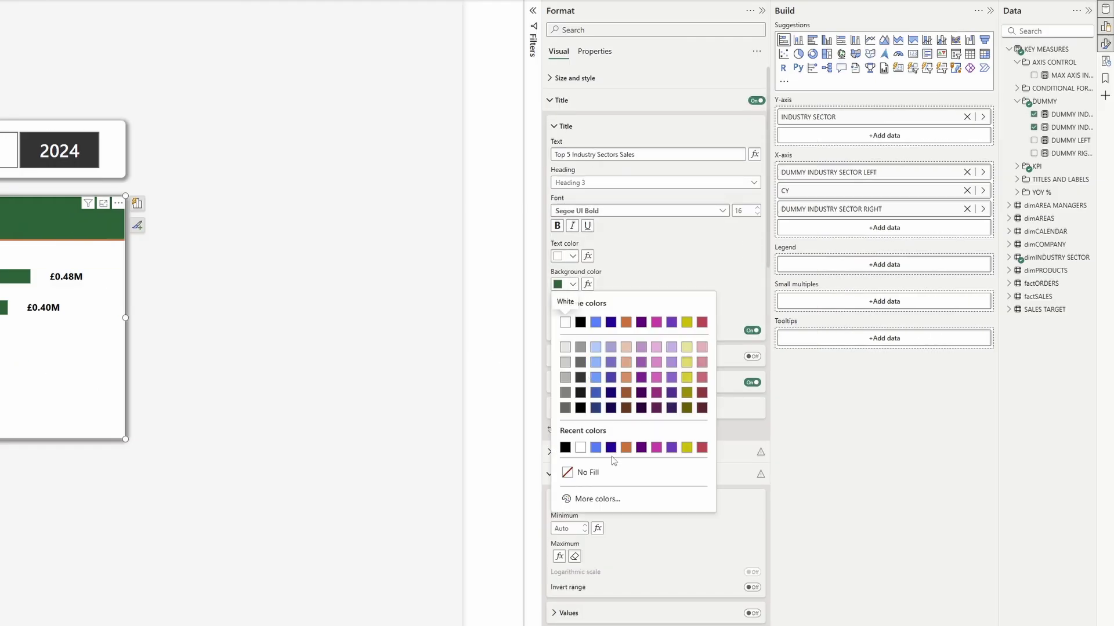
click(588, 497)
text(2)
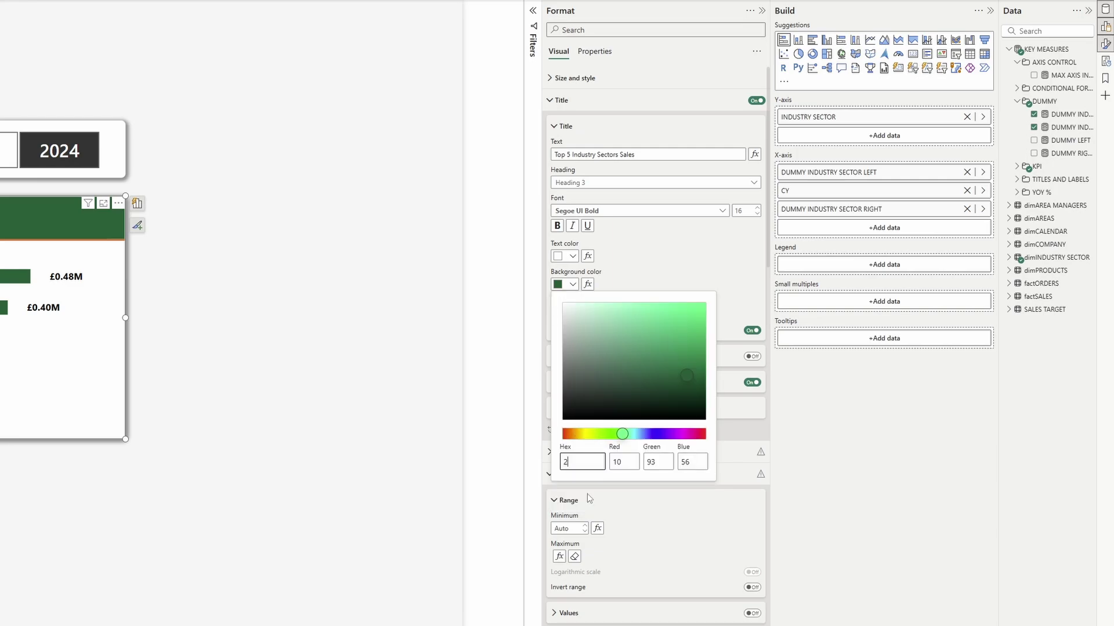
text(a303d)
key(Return)
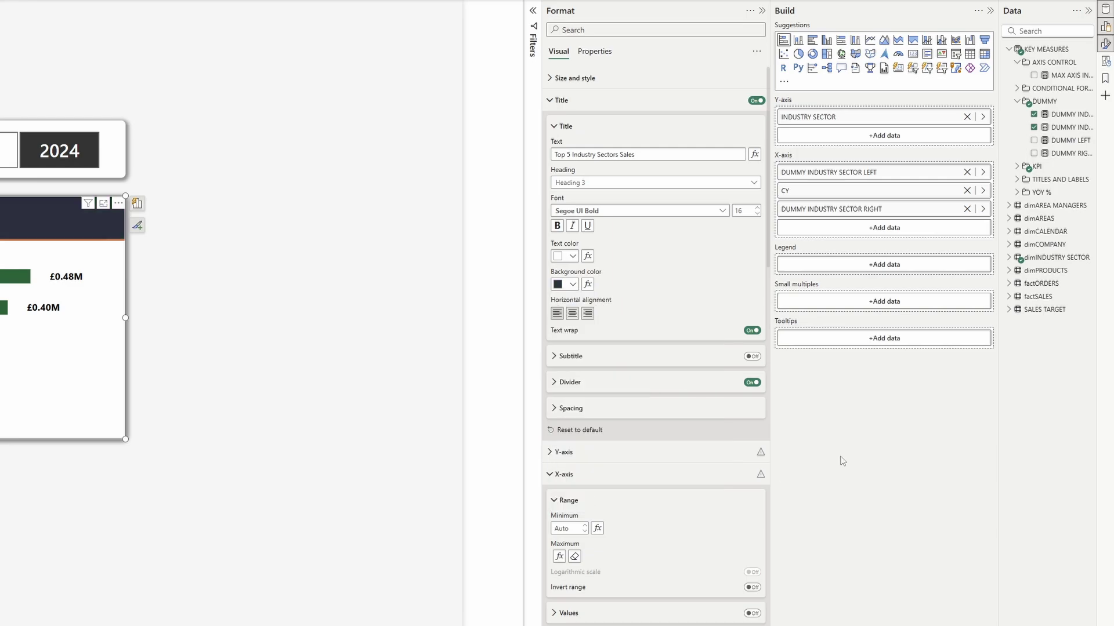
Colour the title divider a fully saturated red (#F00000)
click(593, 387)
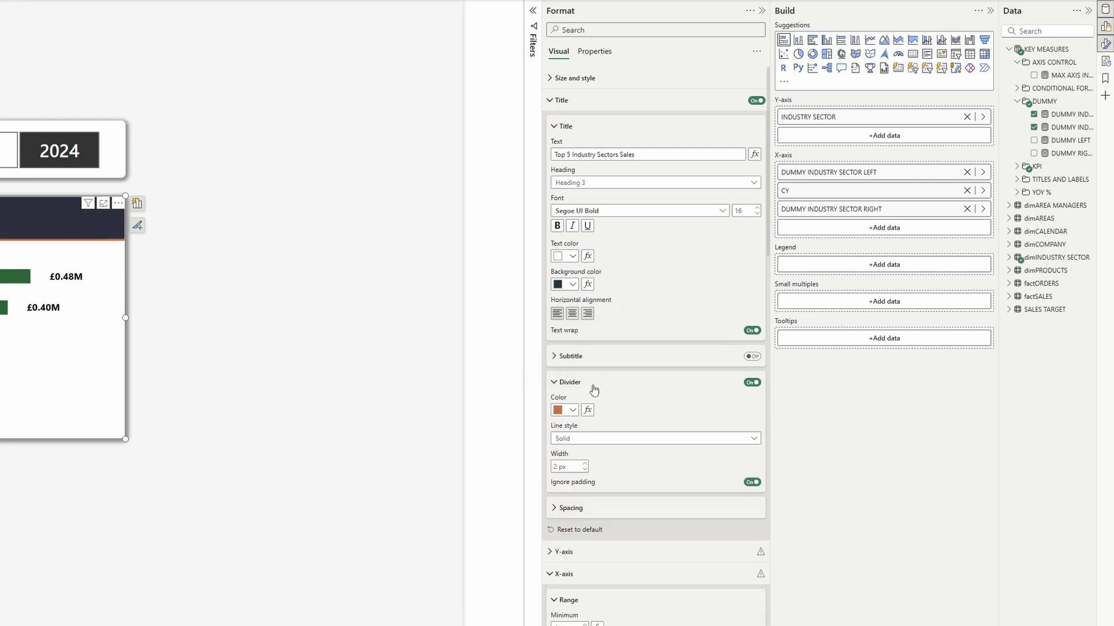
click(573, 412)
click(598, 600)
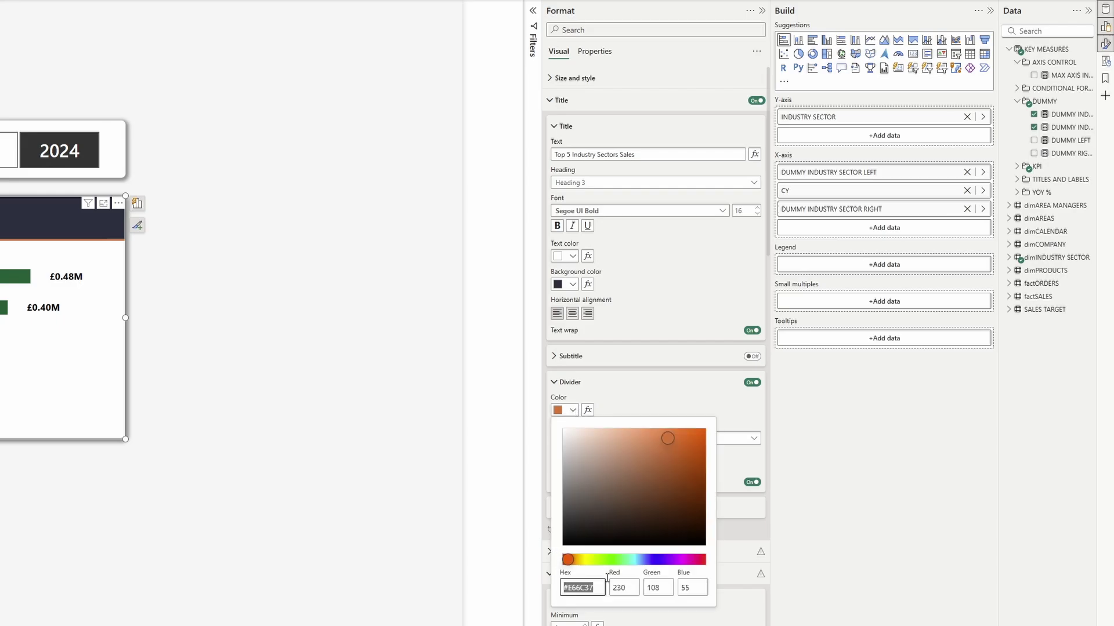
drag(655, 564, 705, 560)
drag(668, 438, 726, 419)
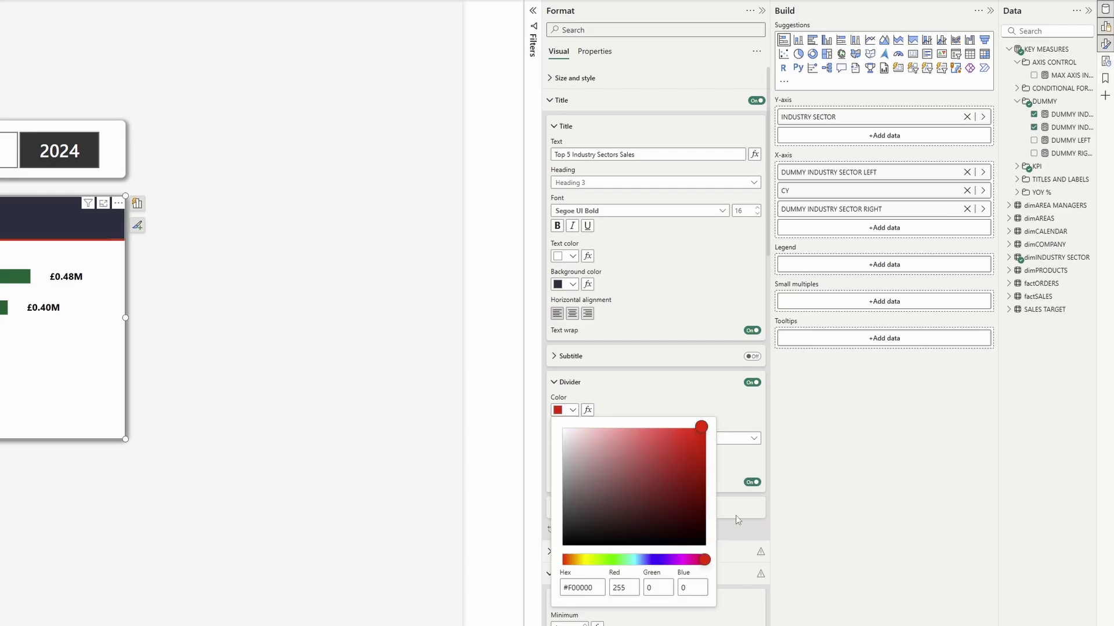
click(820, 500)
scroll(601, 418, down, 10)
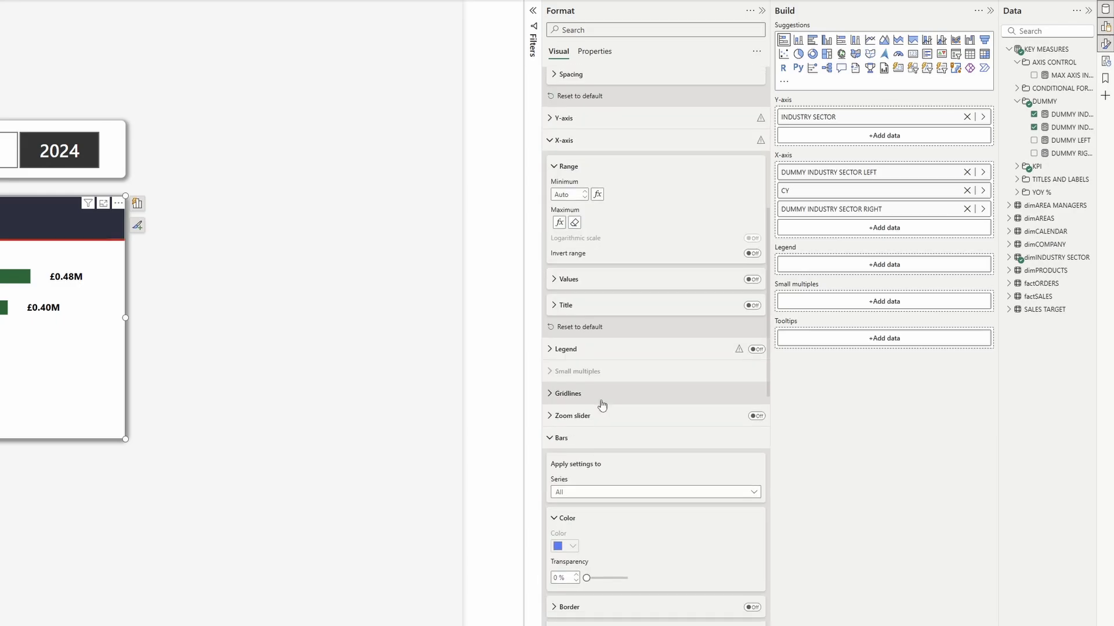
scroll(602, 430, down, 2)
Make the CY series bars dark navy
click(597, 384)
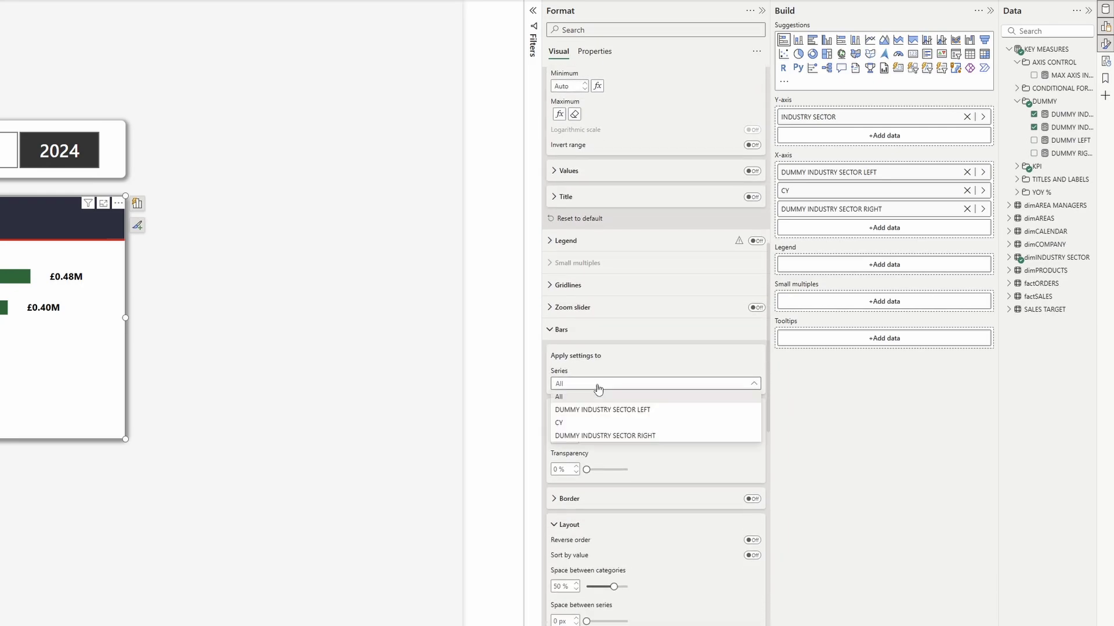
click(588, 424)
click(572, 439)
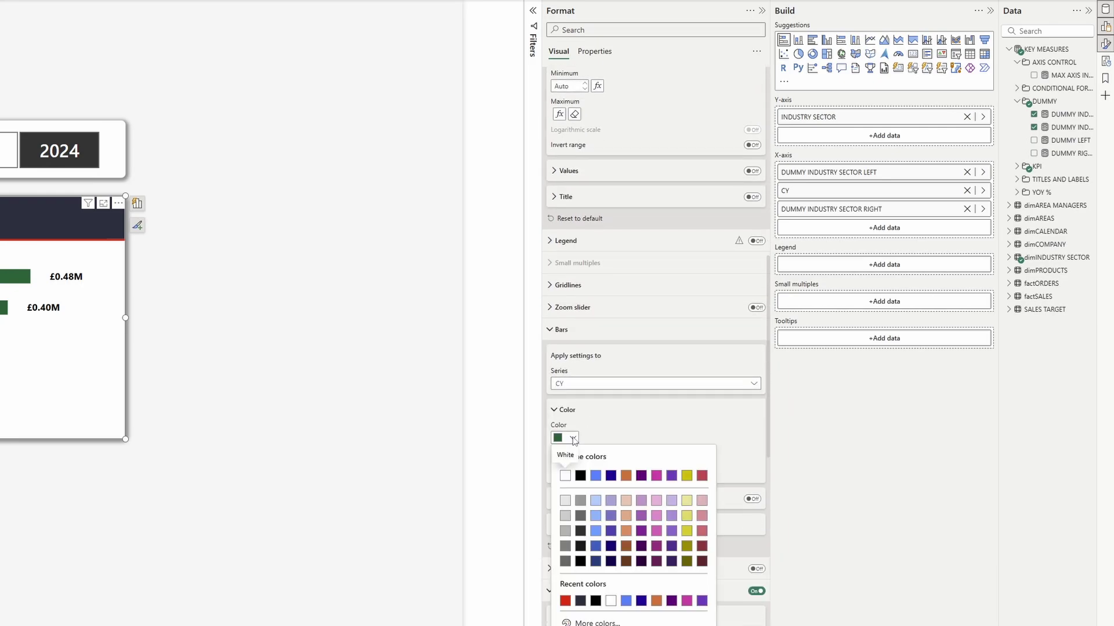
click(582, 603)
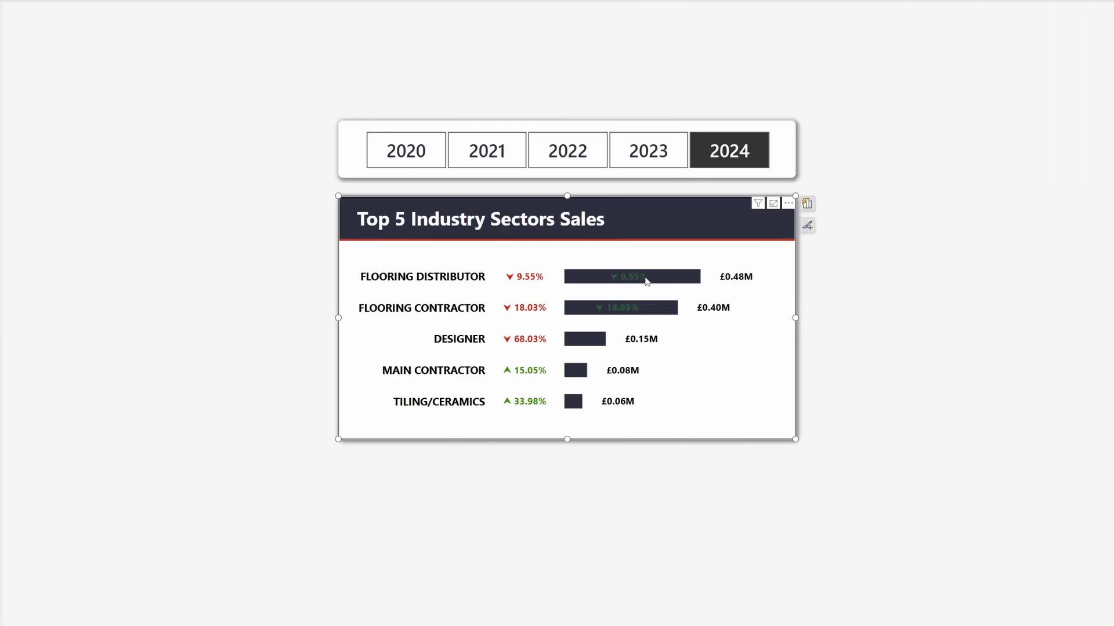
Turn off 'Show for this series' for the CY data labels
mouse_move(647, 281)
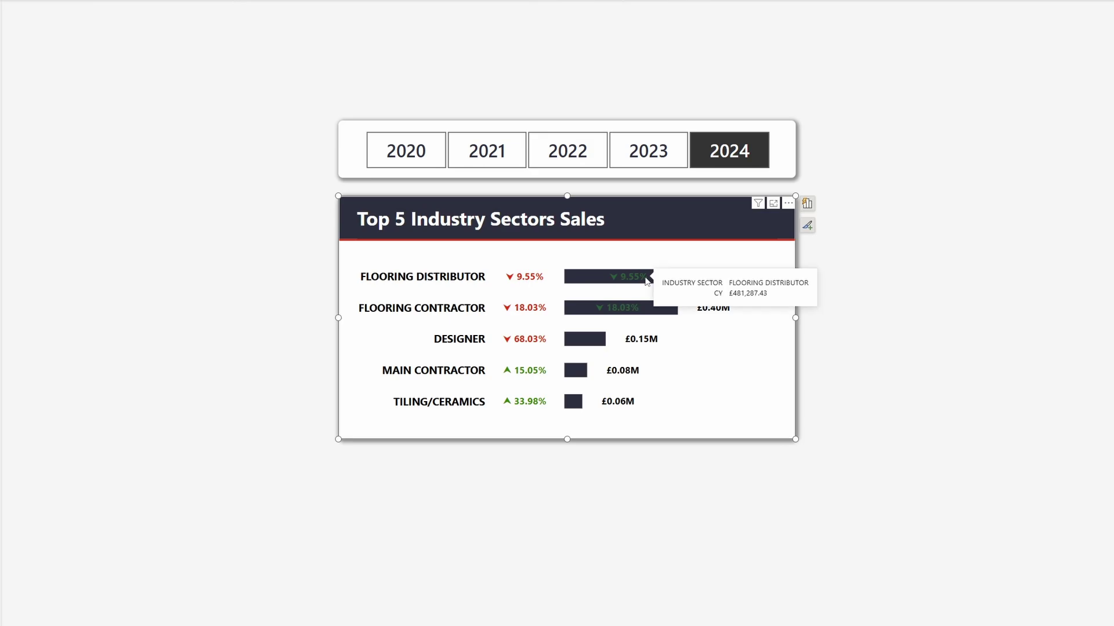
scroll(654, 435, down, 10)
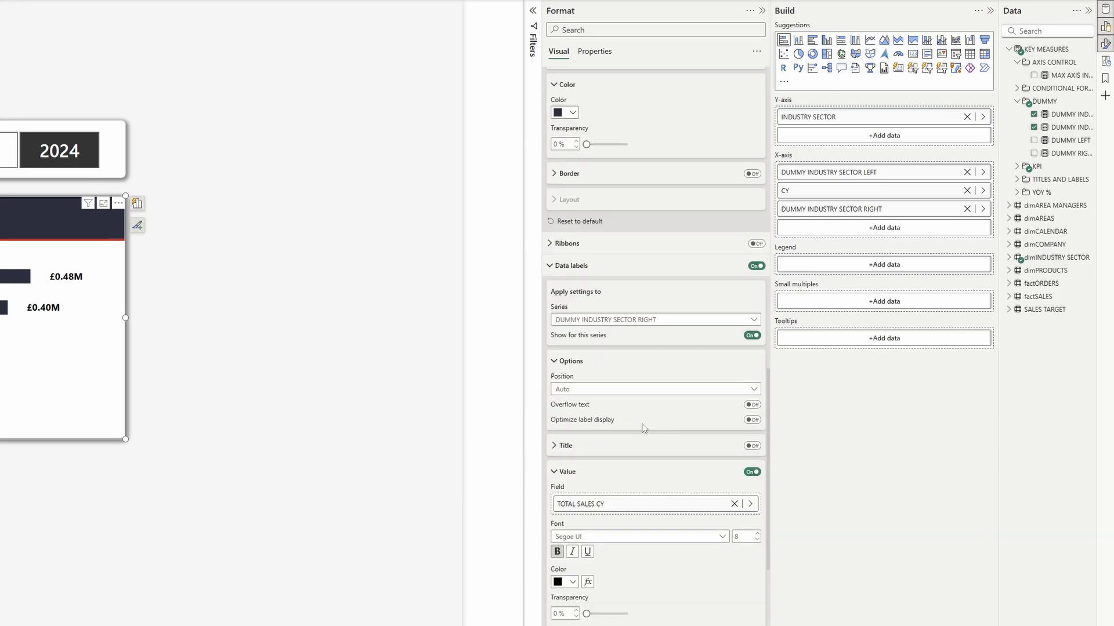
click(627, 318)
click(601, 359)
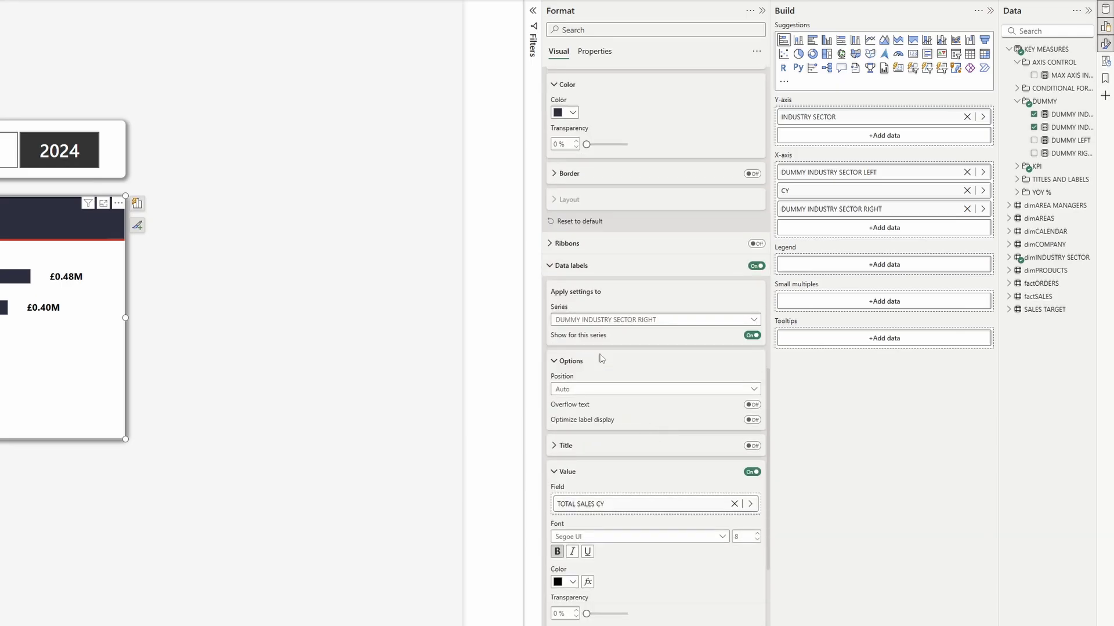
click(754, 337)
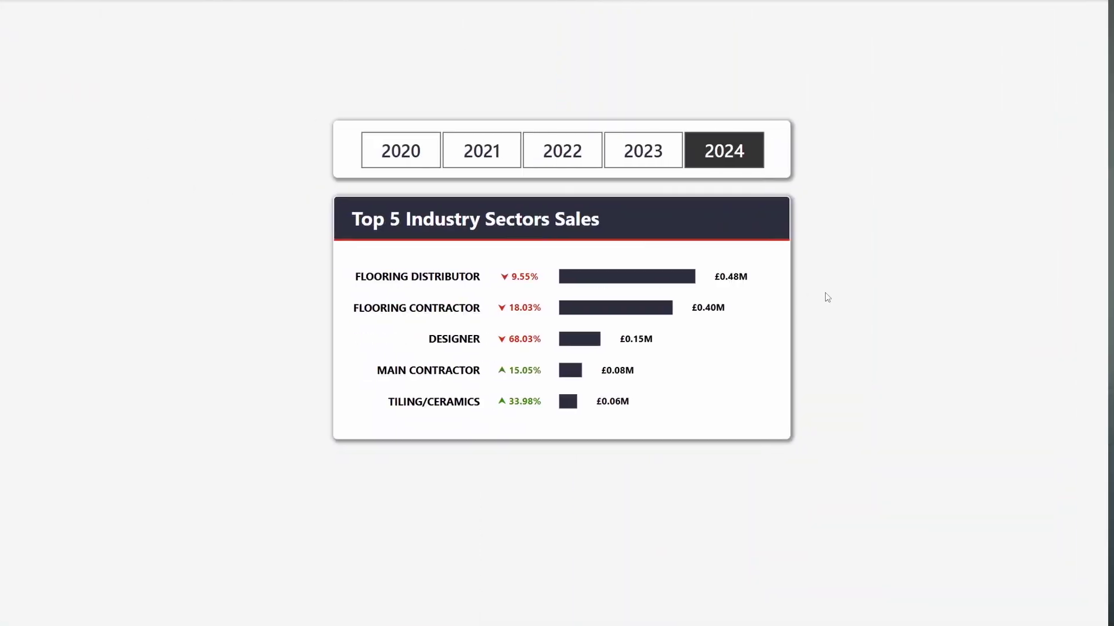
Reselect the Top 5 Industry Sectors Sales chart
mouse_move(648, 275)
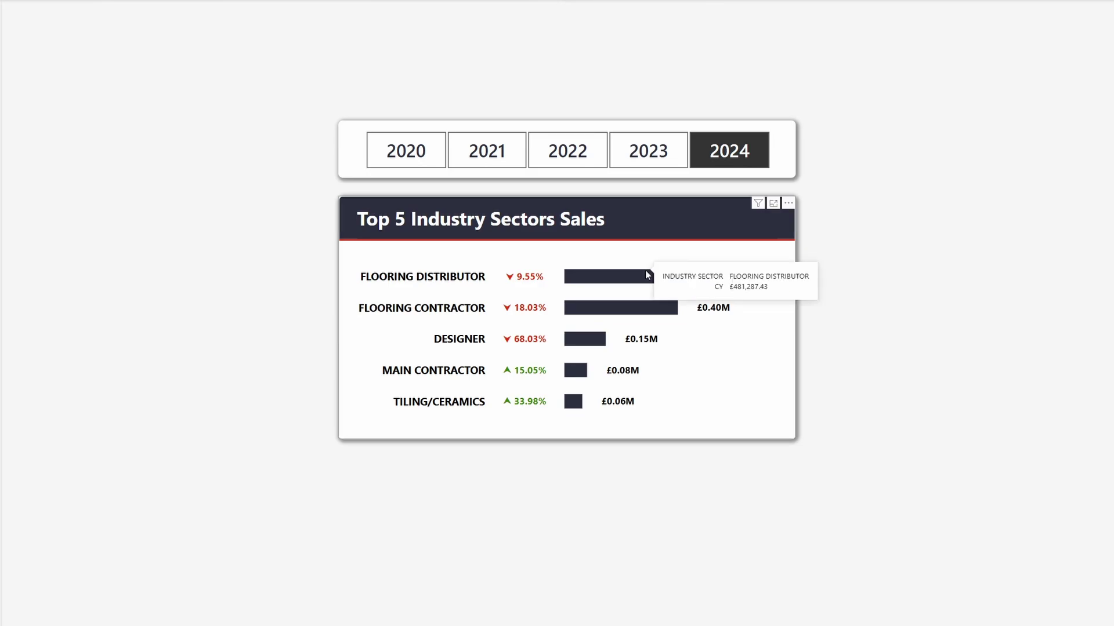
mouse_move(537, 278)
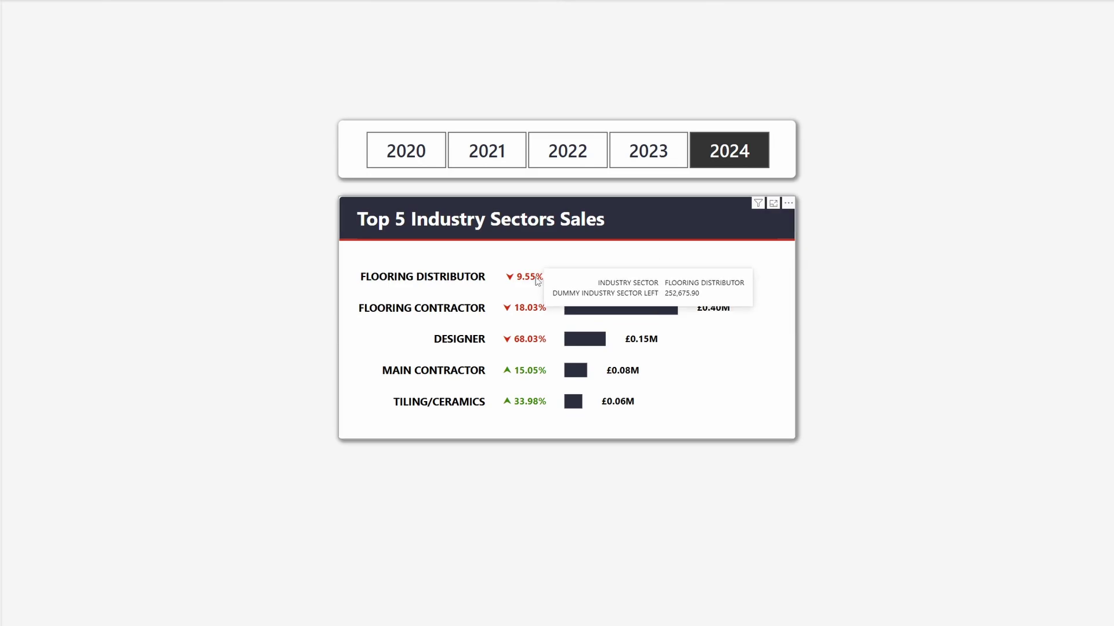
mouse_move(723, 282)
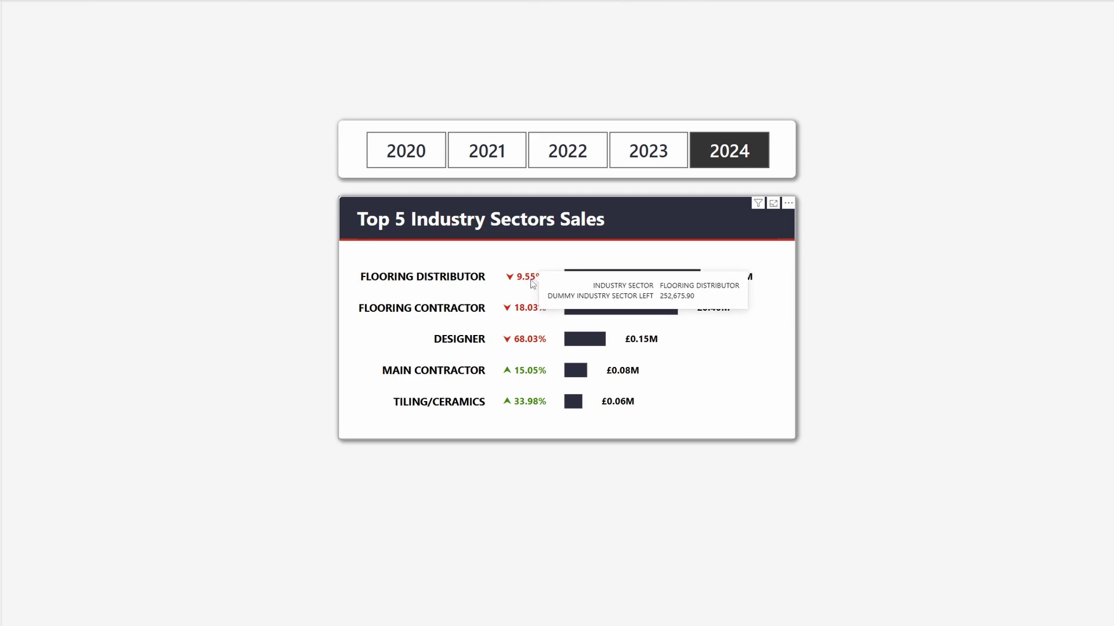
click(725, 341)
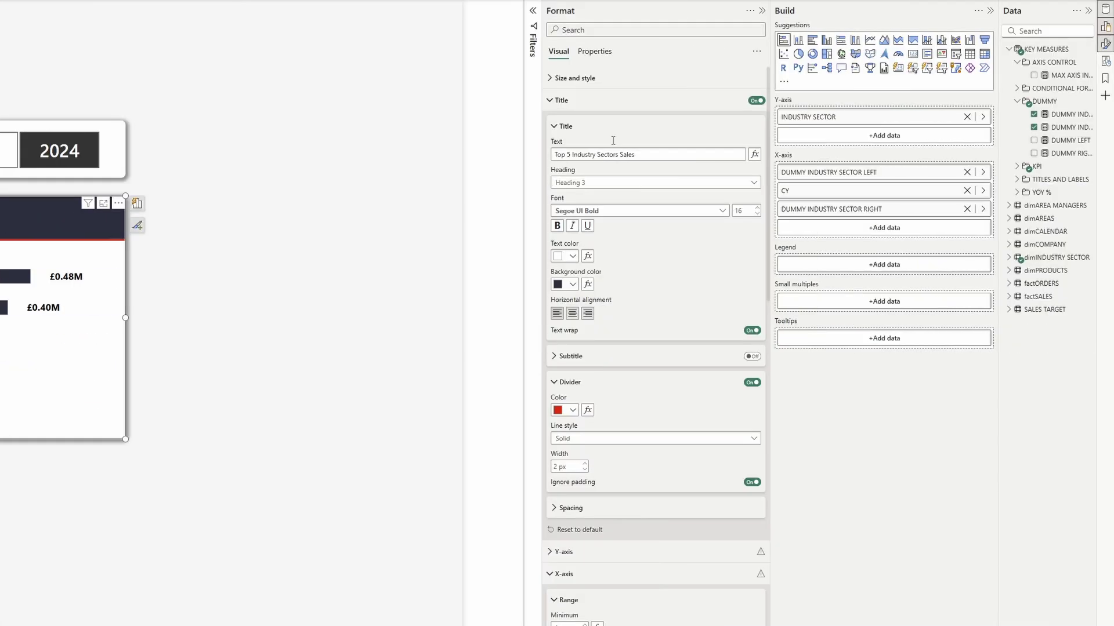
Add DUMMY INDUSTRY SECTOR LEFT, RIGHT and TOTAL SALES CY to the Tooltips page's 'Show tooltip on', then reselect the chart
click(594, 51)
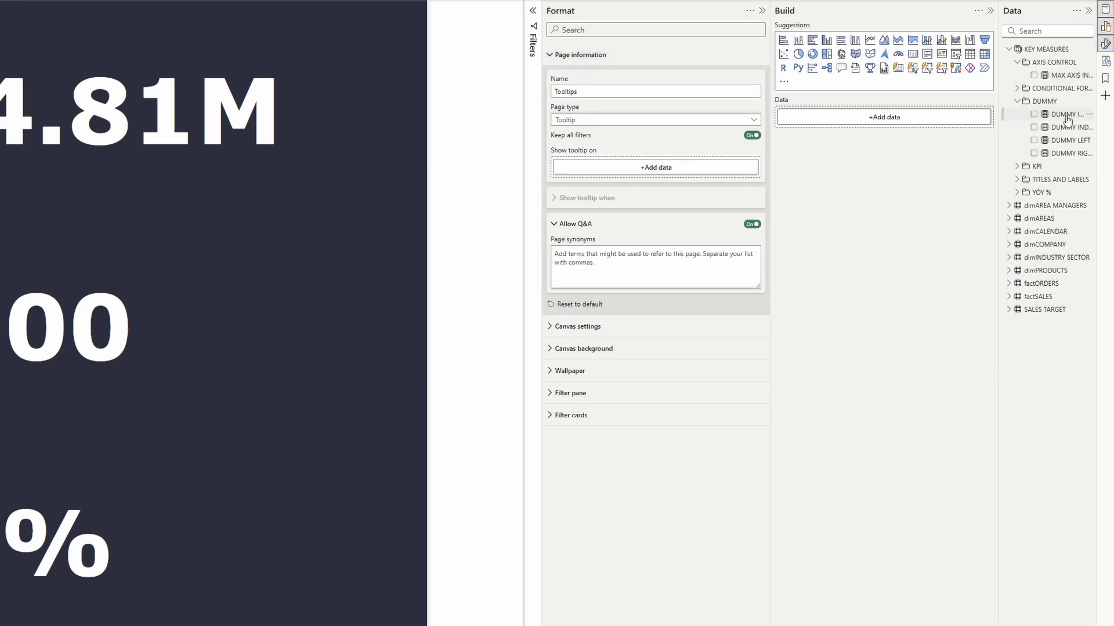
drag(1066, 118, 677, 171)
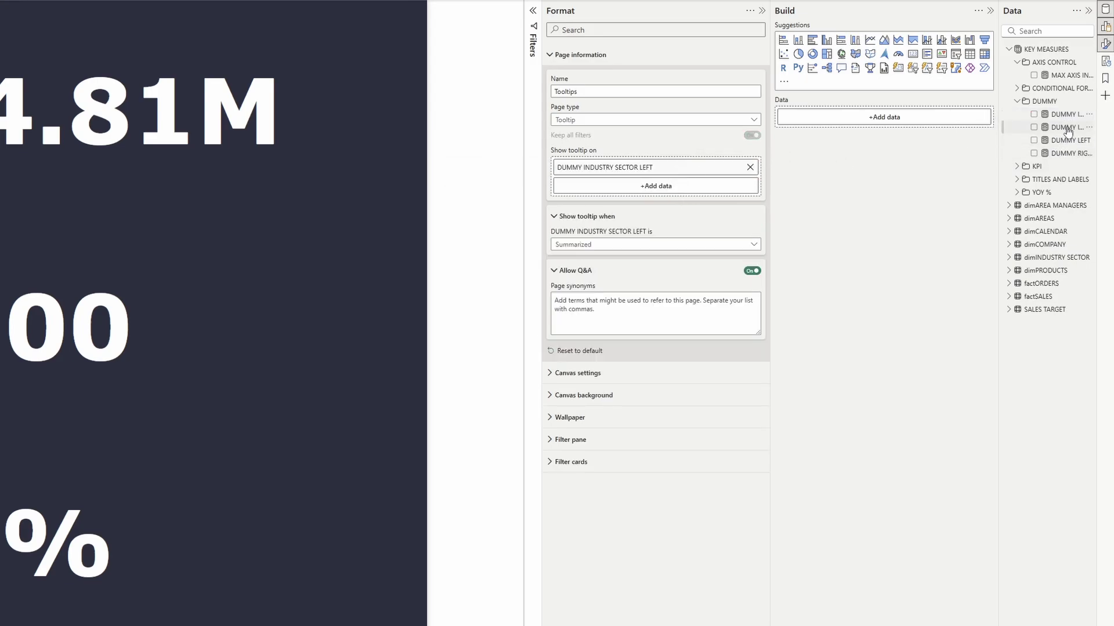
drag(1067, 129, 713, 185)
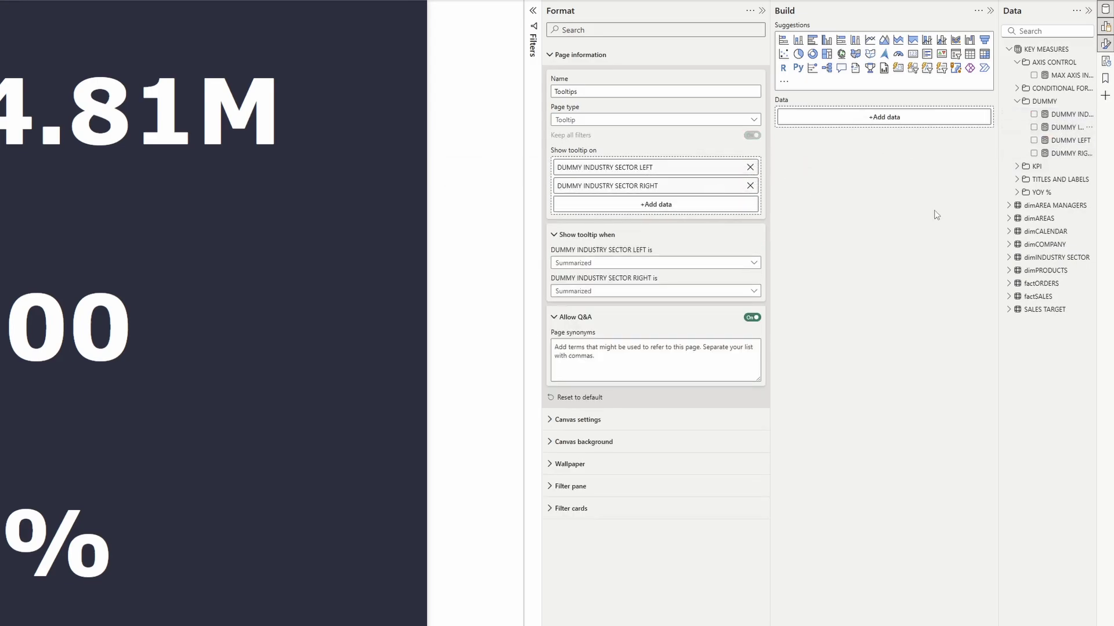
click(1017, 166)
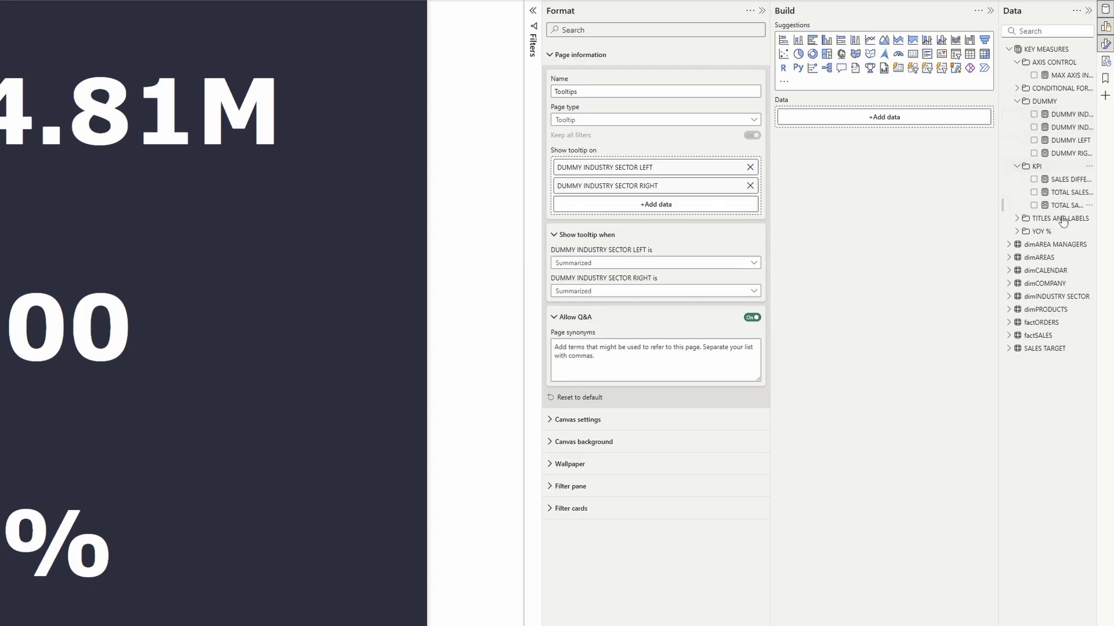
drag(1073, 211, 694, 204)
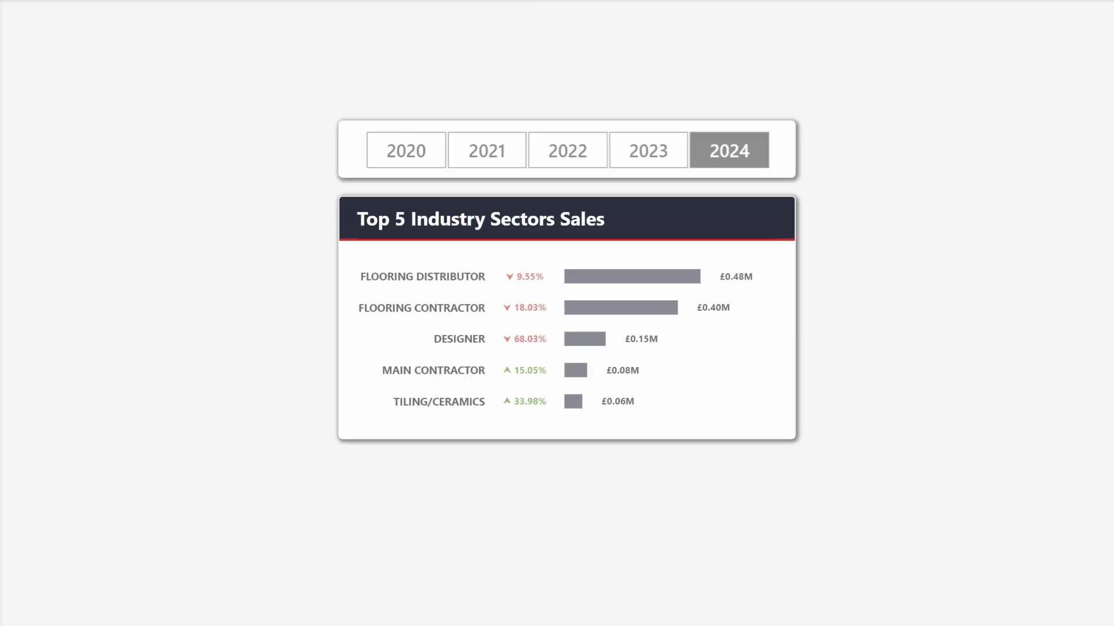
click(567, 324)
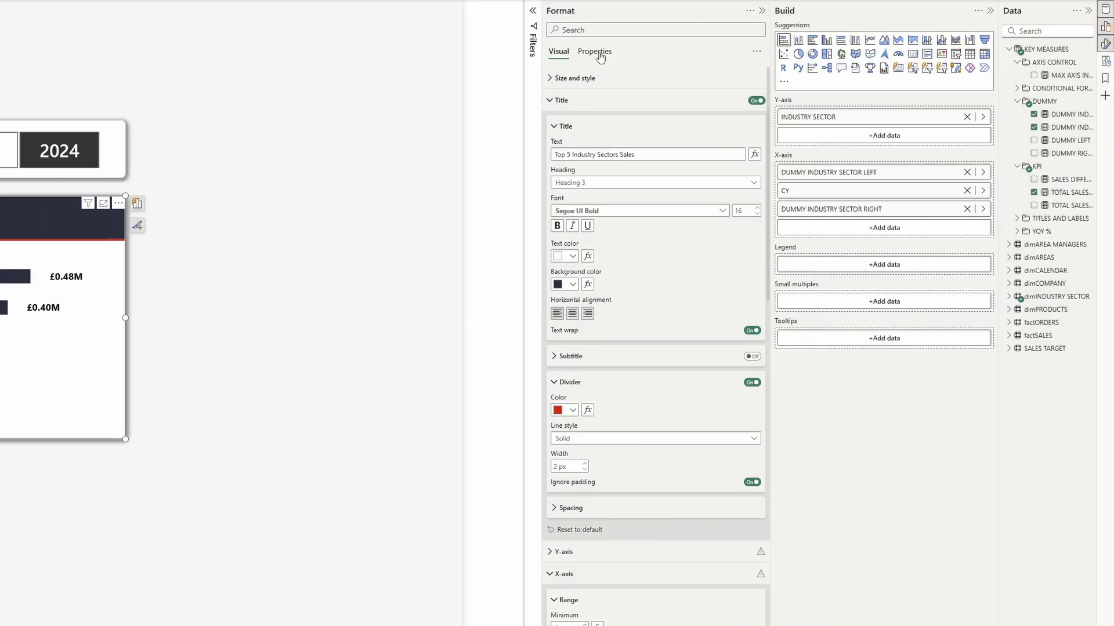
Under Properties > Tooltips, set Type to Report page and Page to Tooltips
click(599, 53)
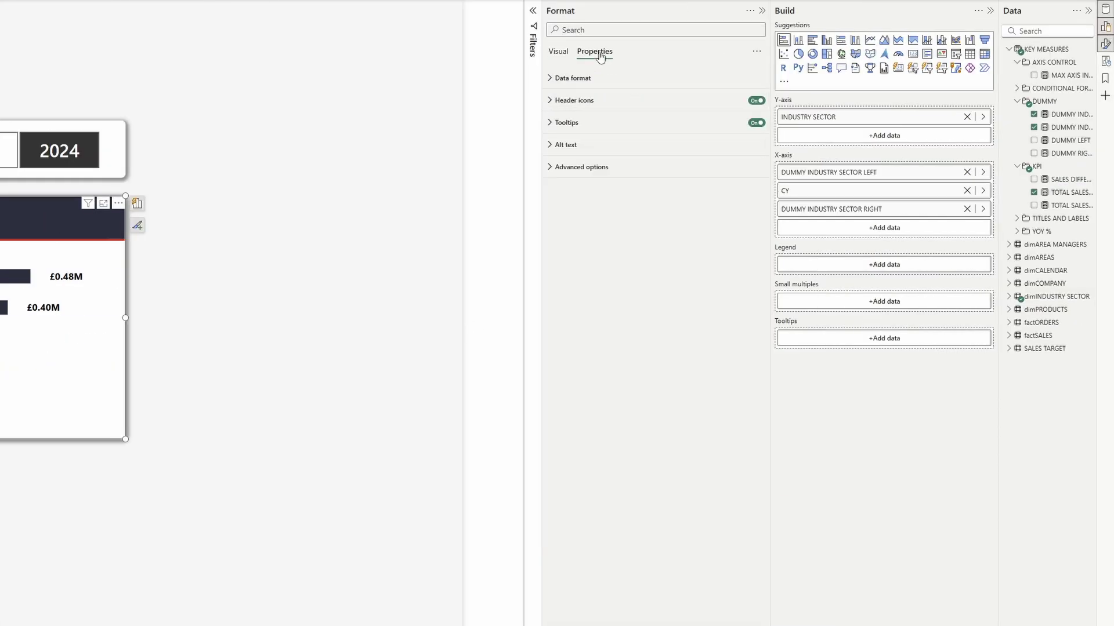
click(554, 125)
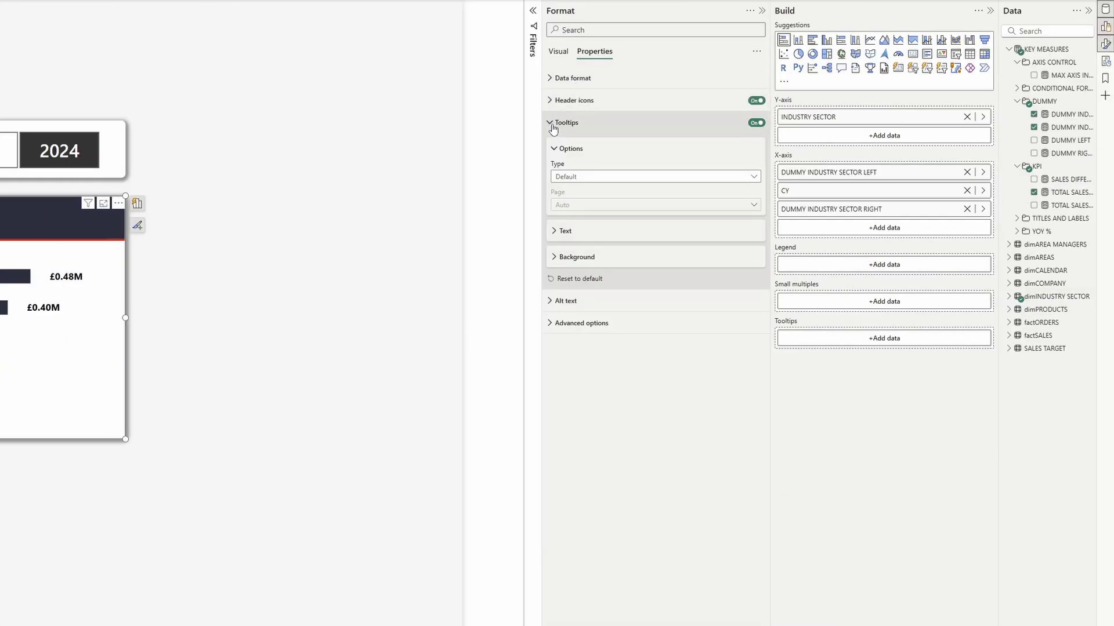
click(604, 179)
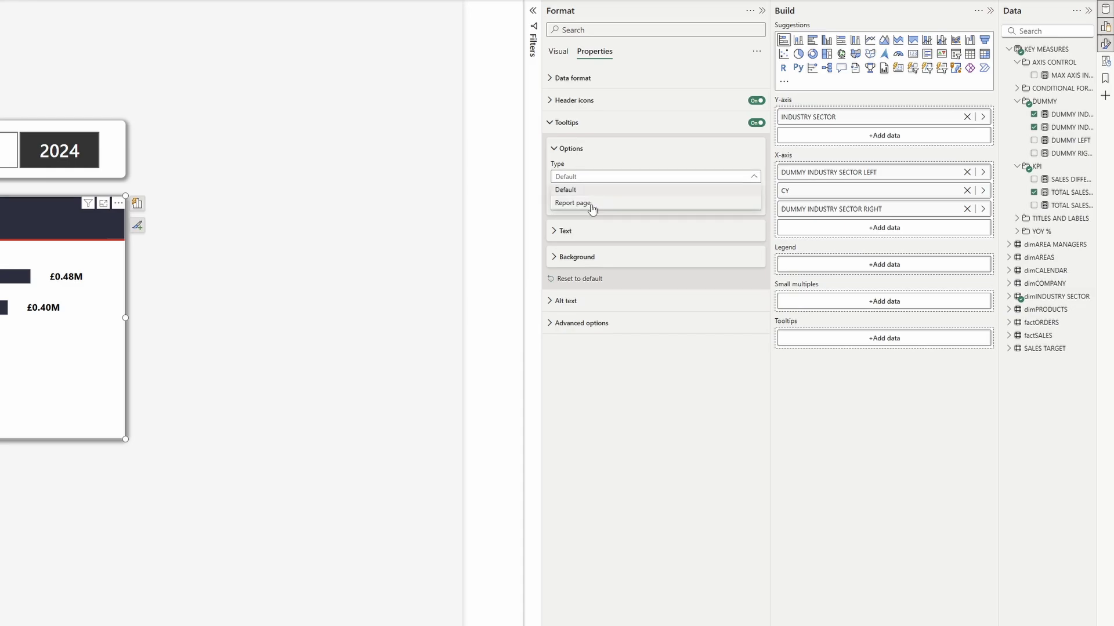
click(597, 204)
click(607, 207)
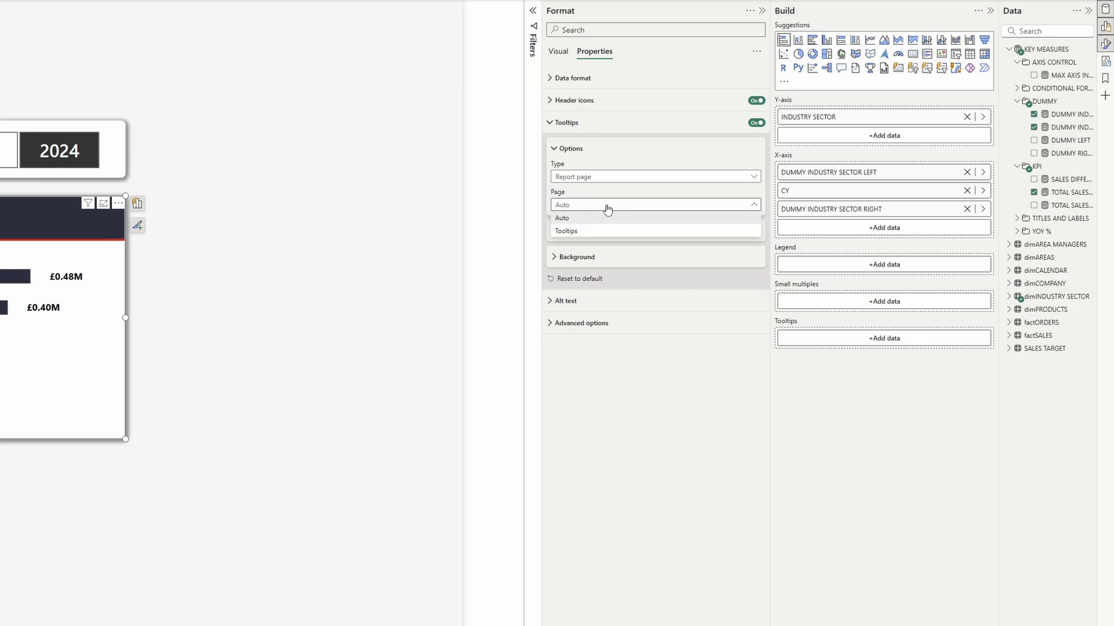
click(566, 231)
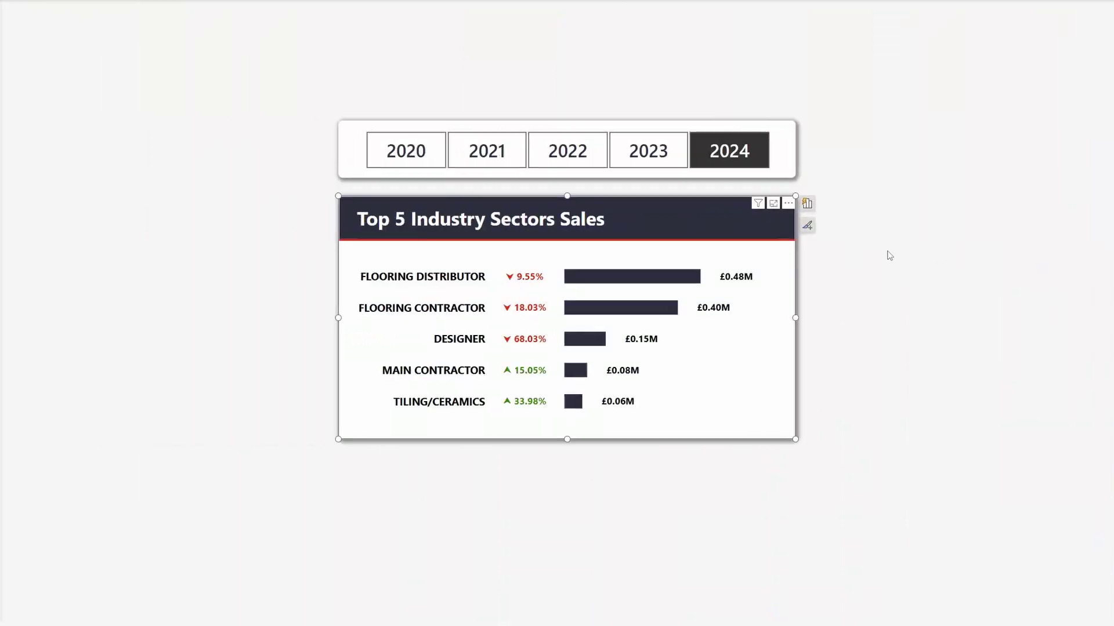
mouse_move(750, 281)
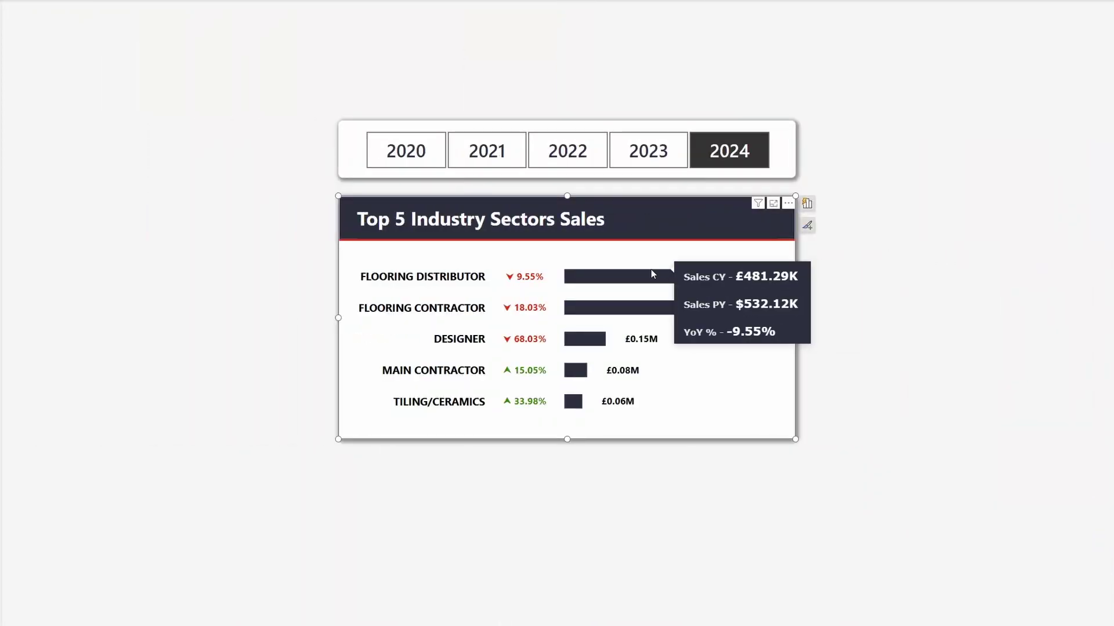
mouse_move(599, 307)
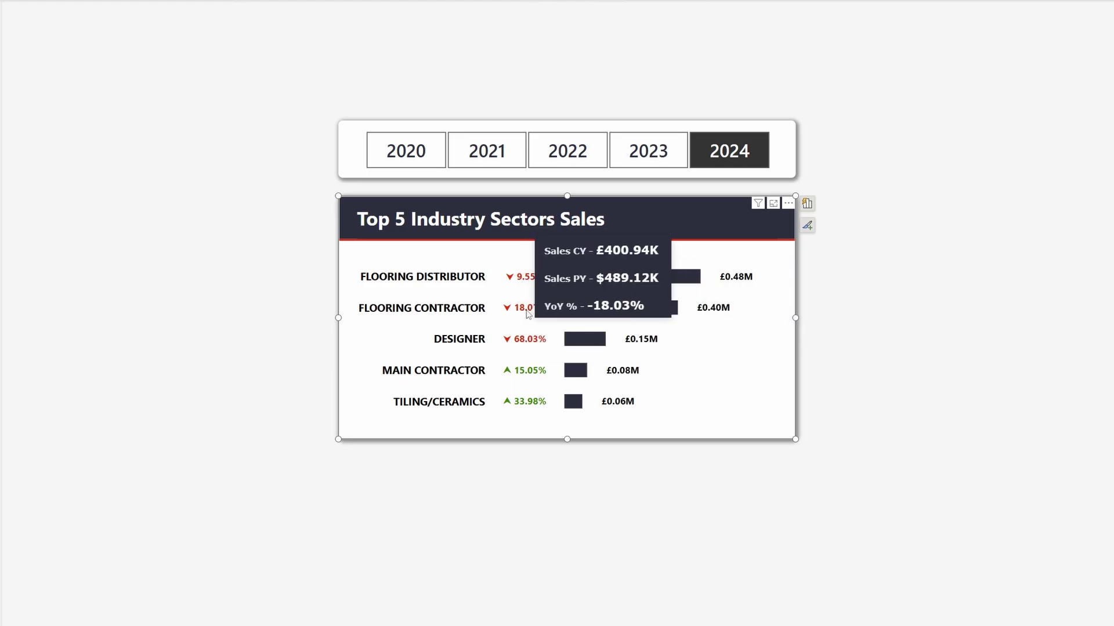